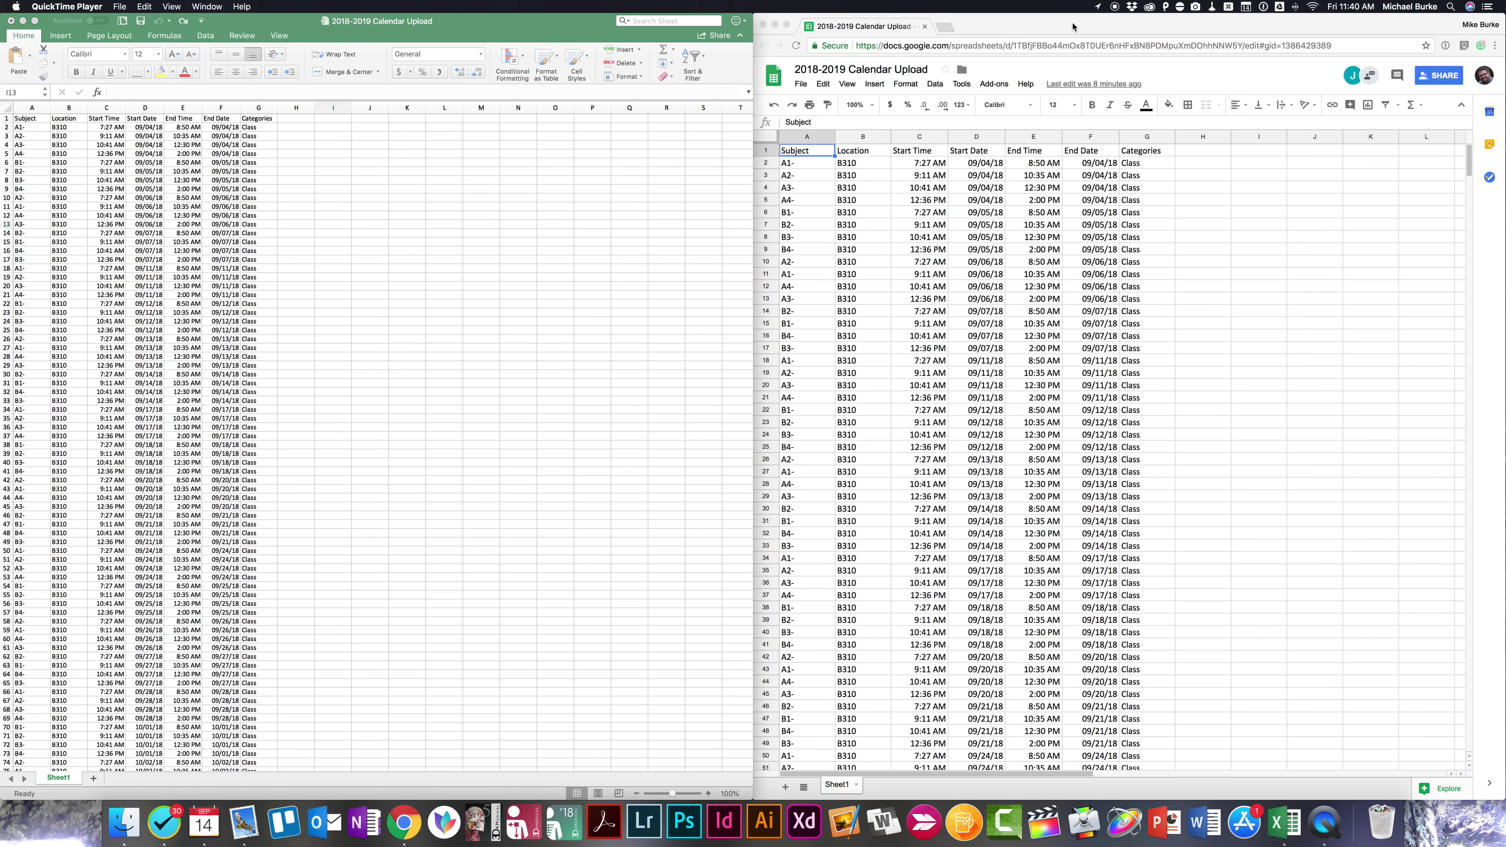
- Switch from the Google Sheets window back to the Excel calendar workbook
{"action": "left_click", "coordinate": [1074, 26]}
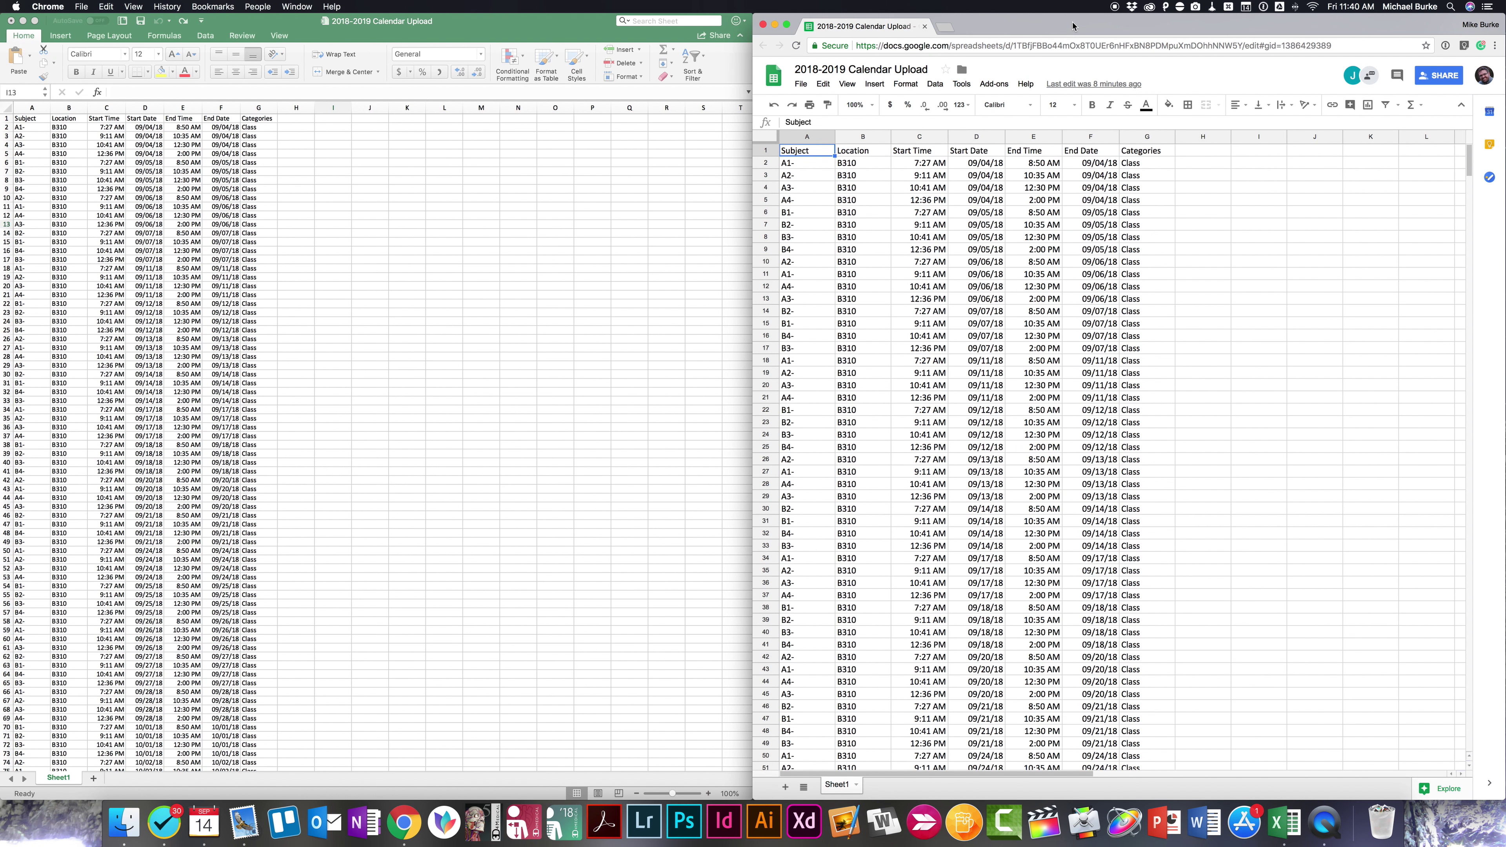
{"action": "left_click", "coordinate": [670, 21]}
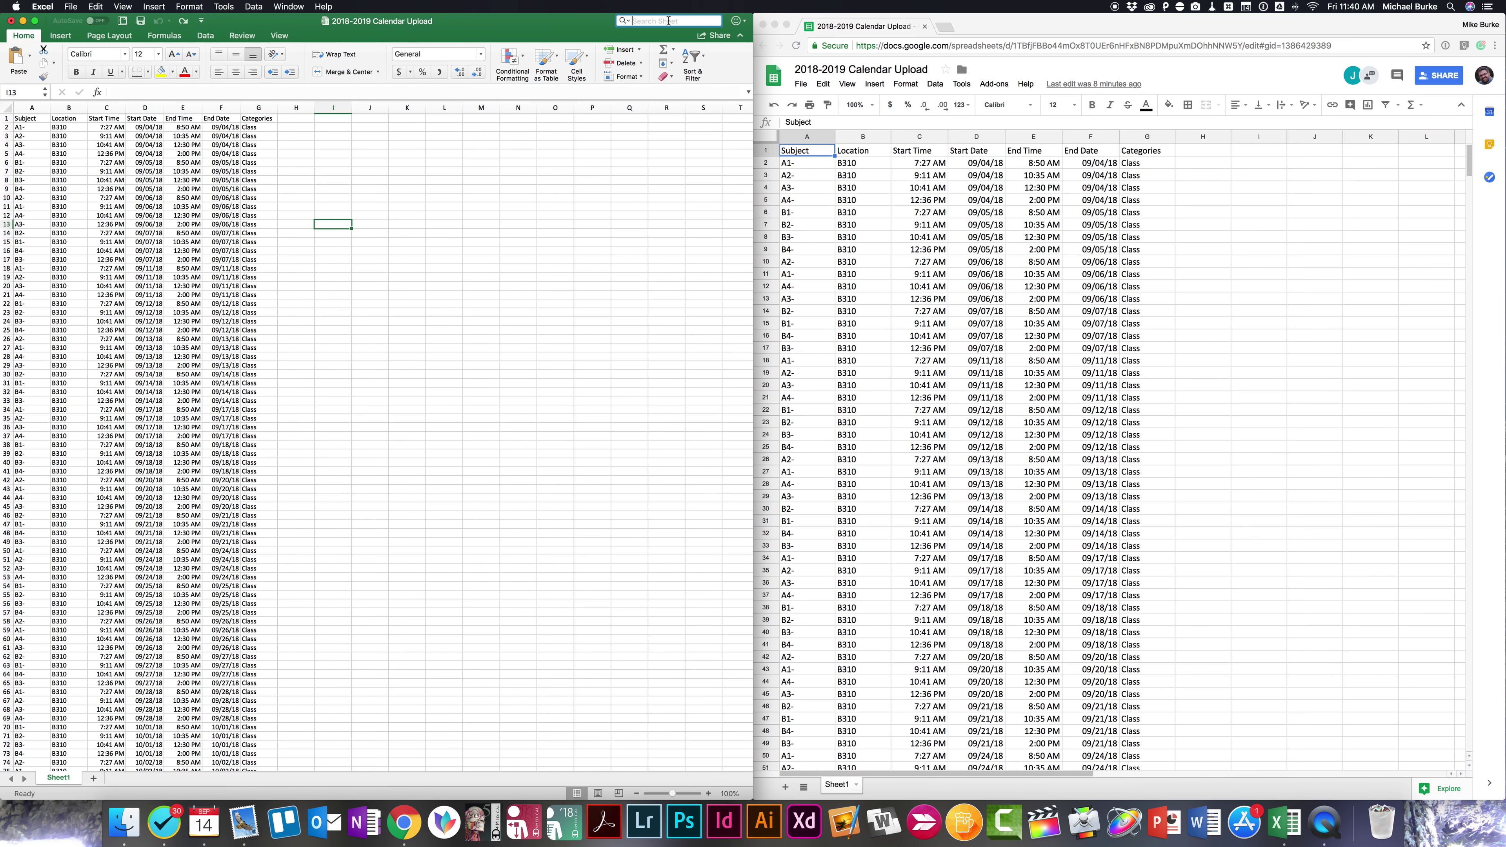
- Replace all 88 'A1-' subjects with 'A1- English' using Replace All
{"action": "type", "text": "A1-"}
{"action": "left_click", "coordinate": [625, 21]}
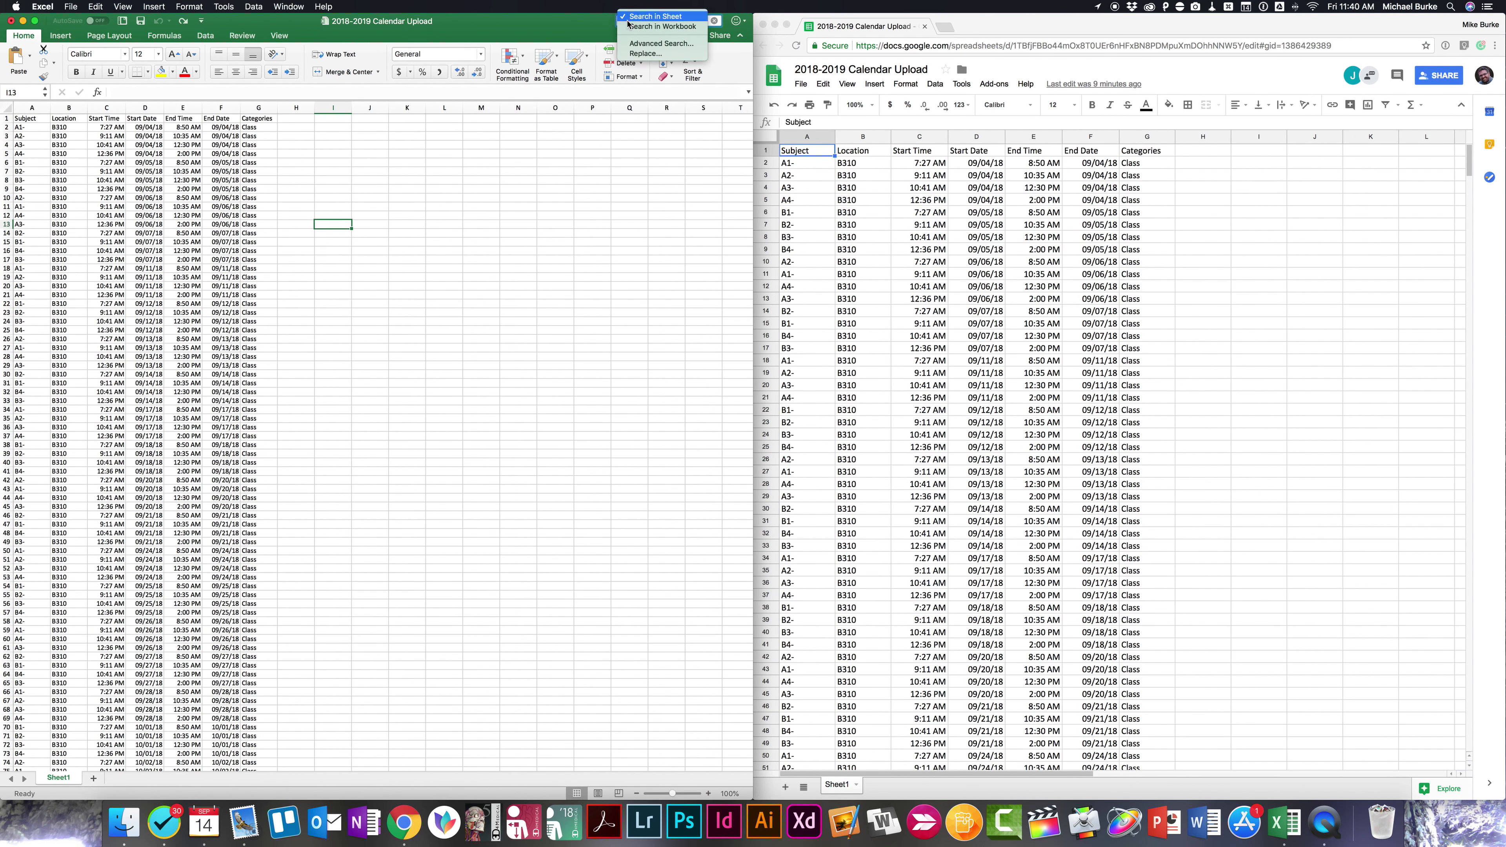
{"action": "left_click", "coordinate": [642, 54]}
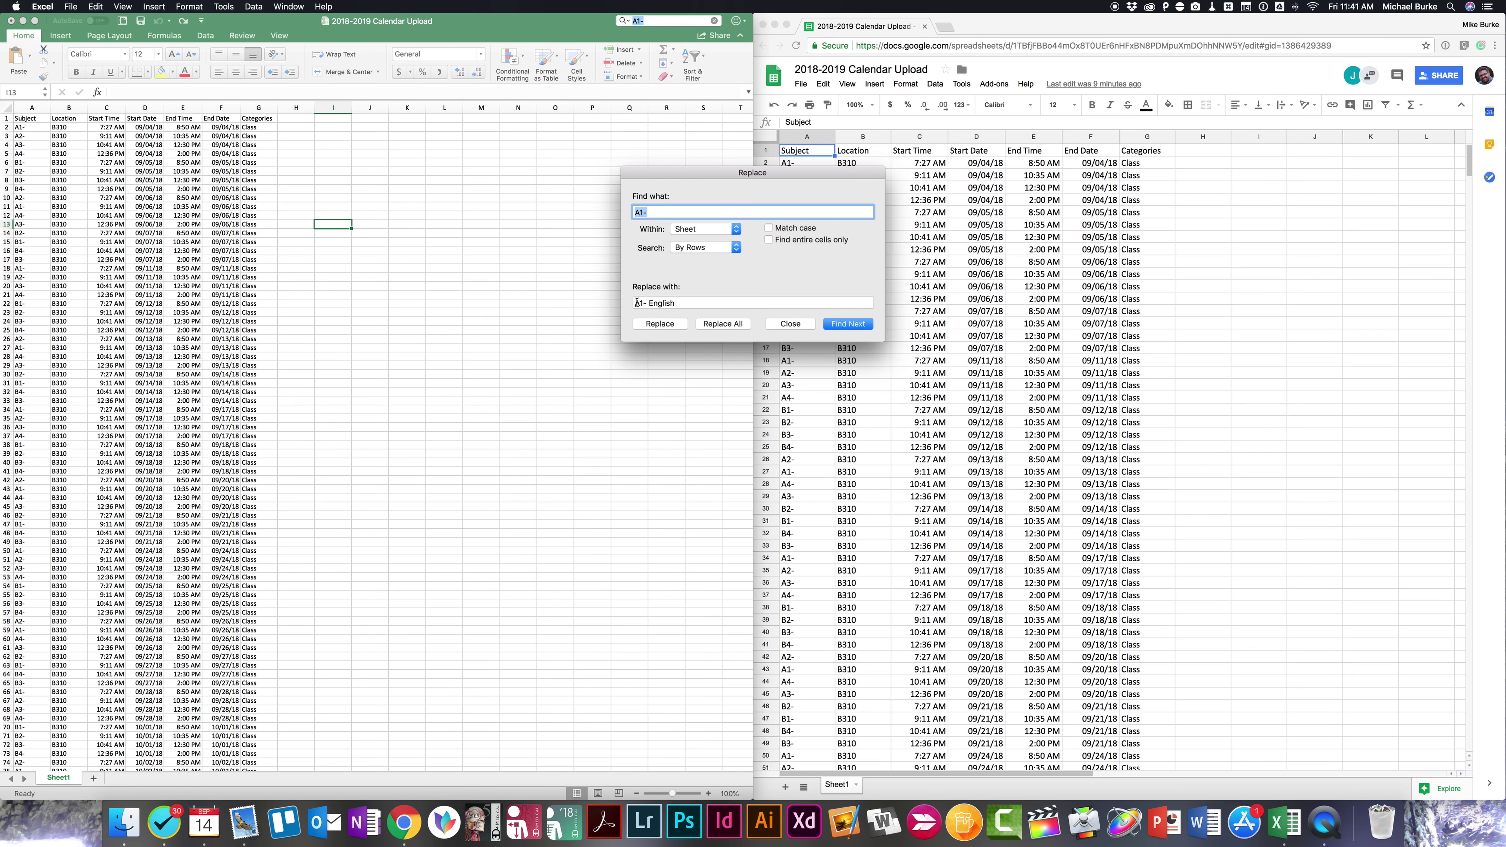
{"action": "left_click_drag", "start_coordinate": [637, 304], "coordinate": [689, 302]}
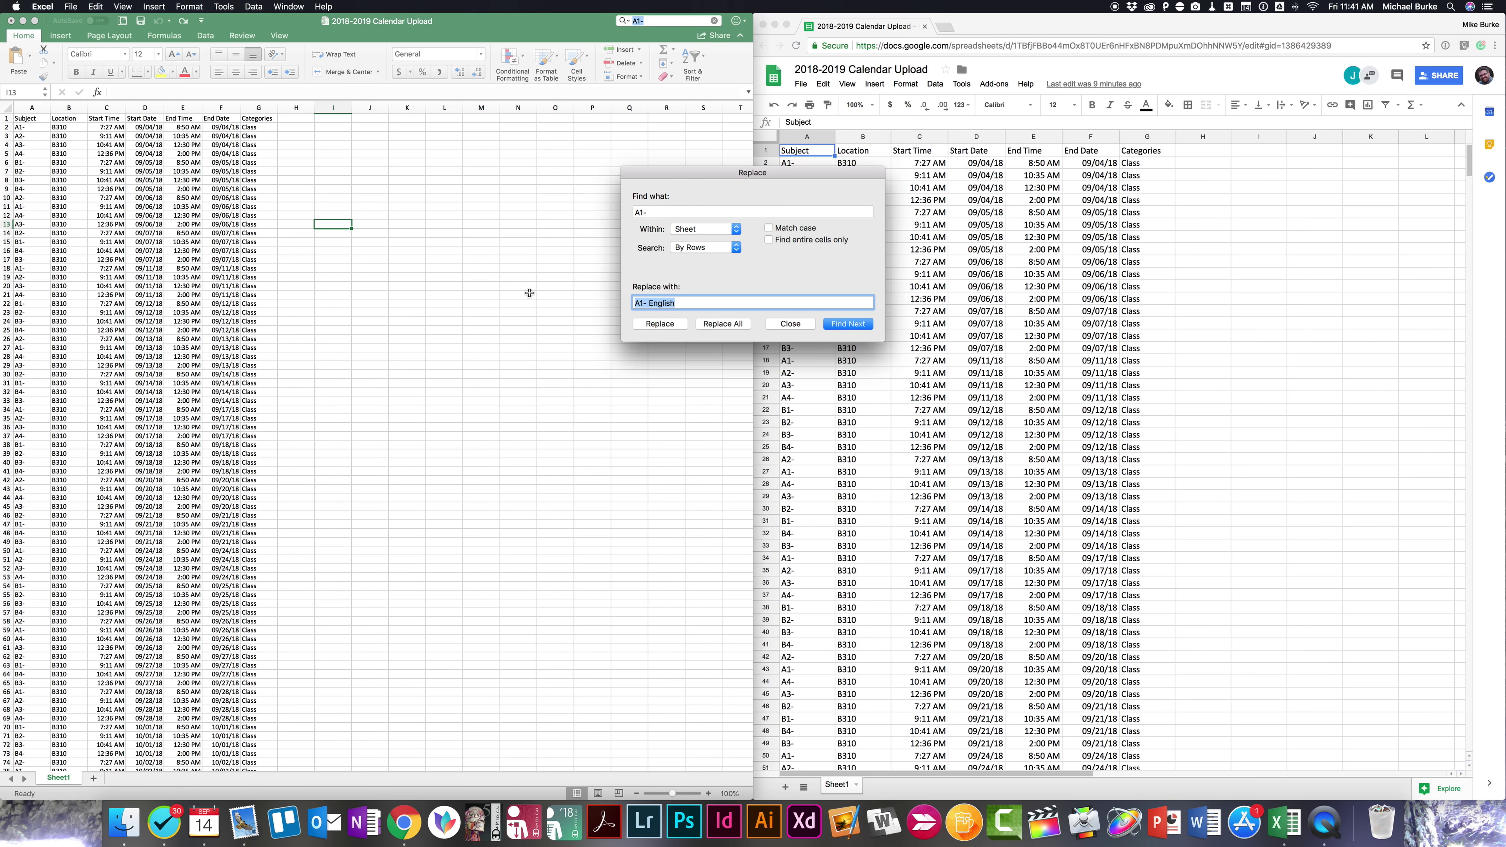
{"action": "left_click", "coordinate": [677, 301]}
{"action": "left_click", "coordinate": [715, 324]}
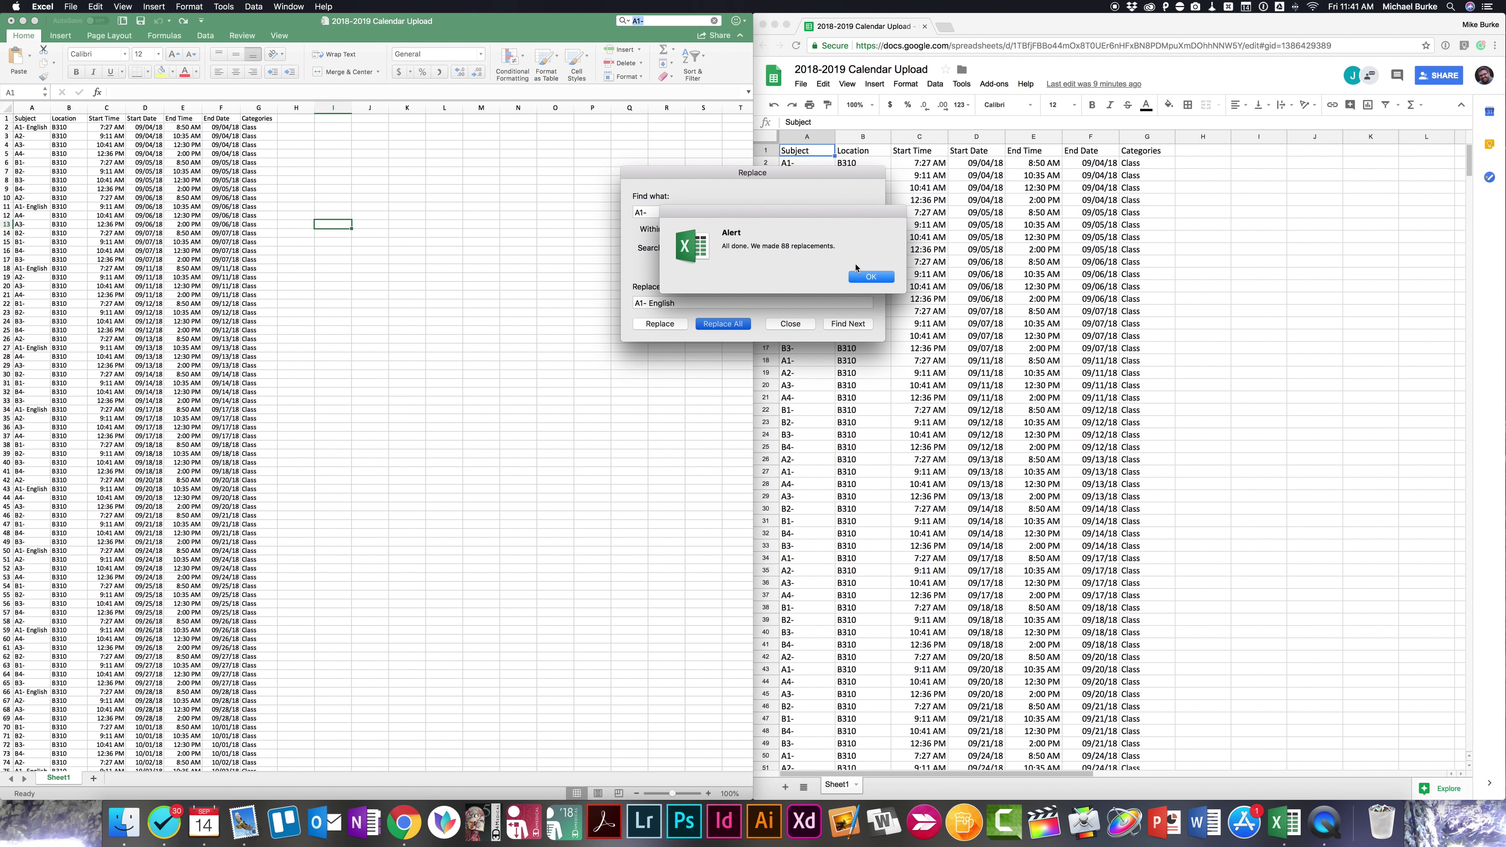
{"action": "left_click", "coordinate": [868, 277]}
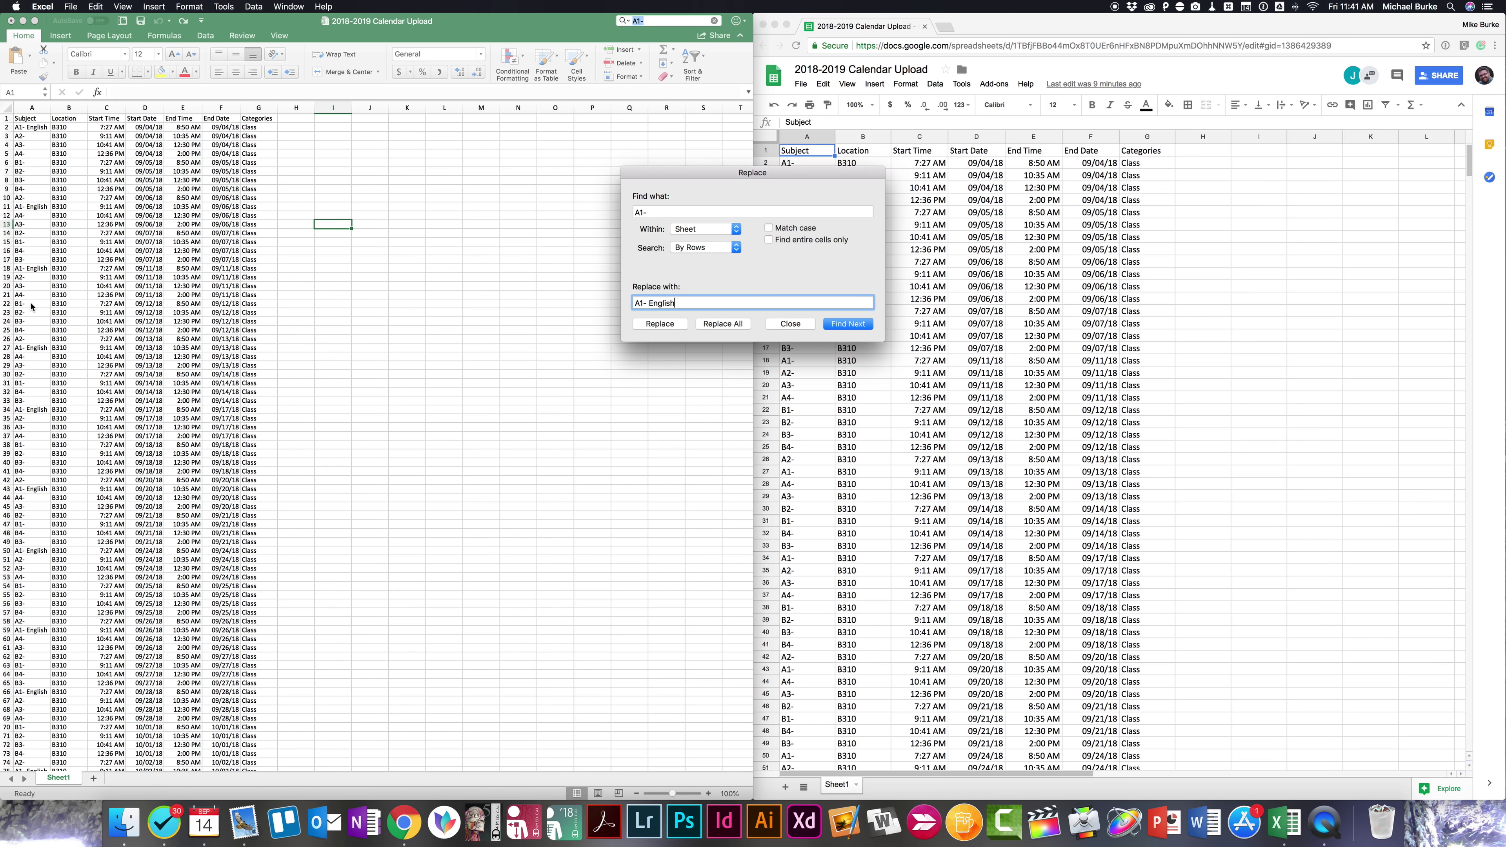
- Replace all 'B1-' subjects, which turns them into 'A1- Science' labels
{"action": "left_click", "coordinate": [641, 212]}
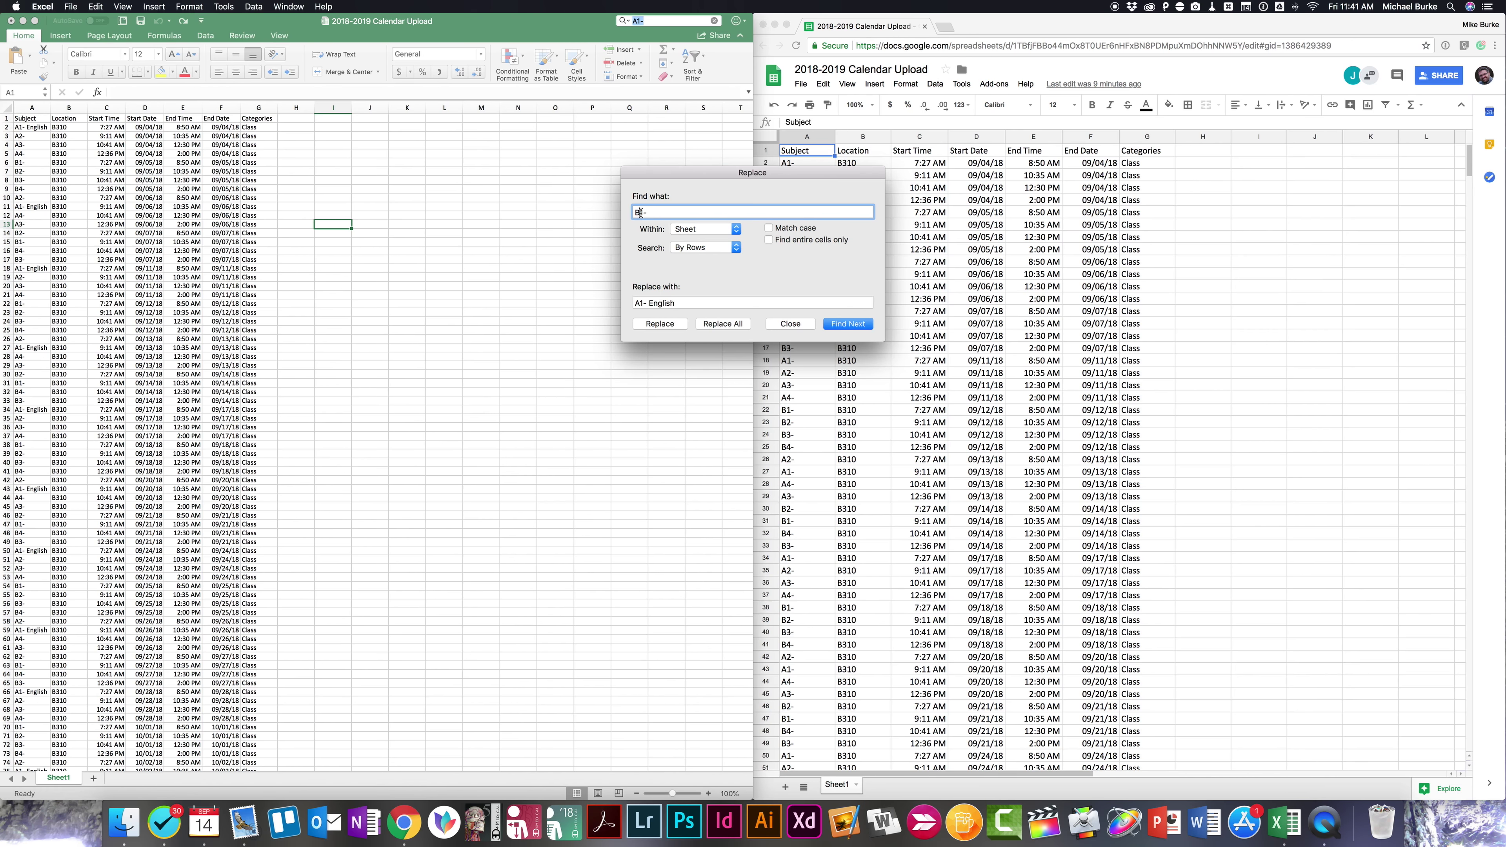
{"action": "key", "text": "BackSpace"}
{"action": "type", "text": "B"}
{"action": "double_click", "coordinate": [654, 303]}
{"action": "type", "text": "Science"}
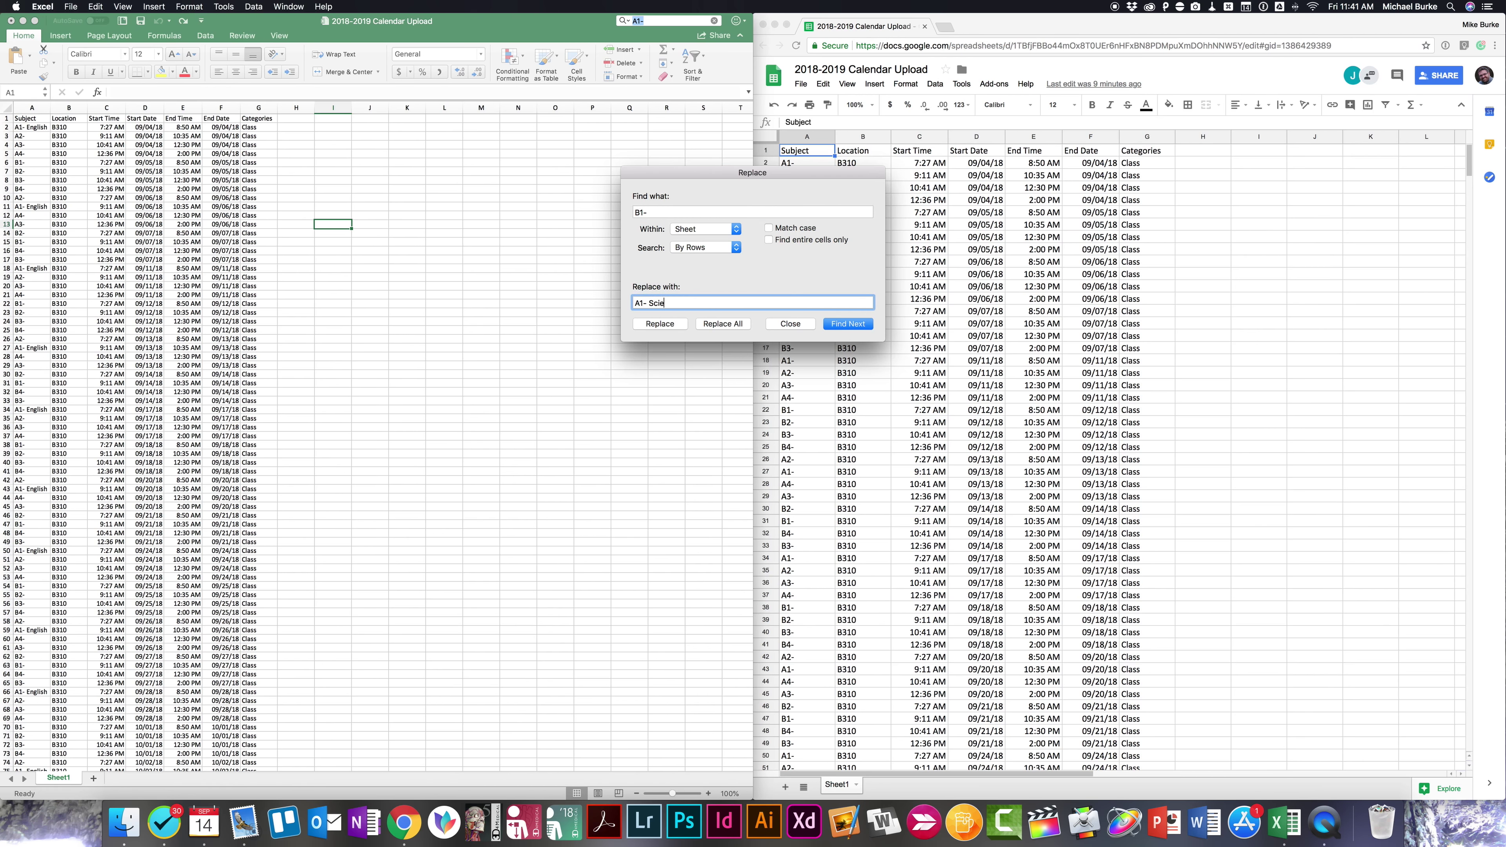
{"action": "left_click", "coordinate": [740, 323]}
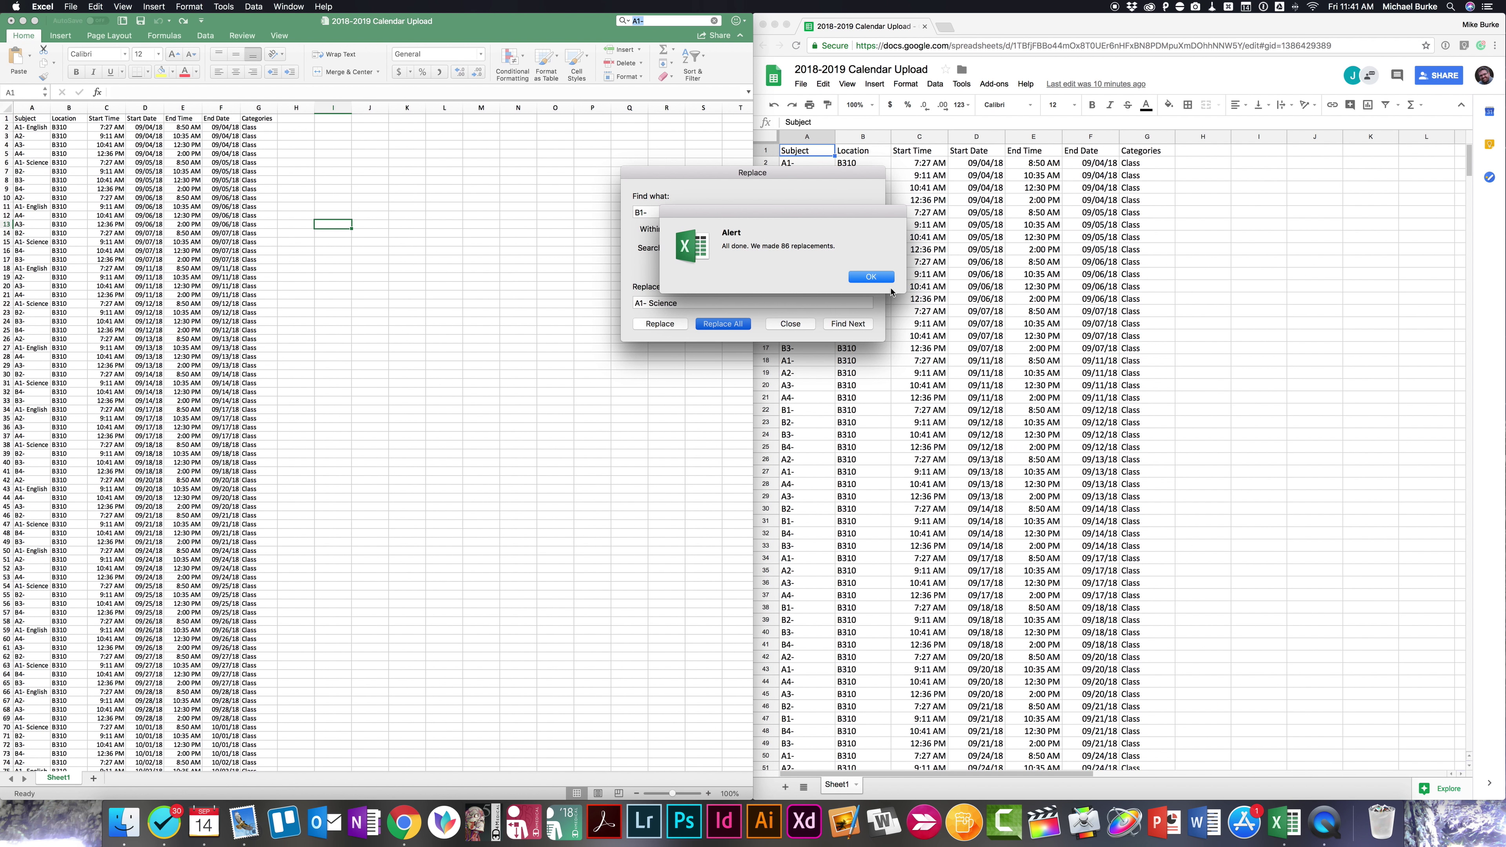
{"action": "left_click", "coordinate": [884, 278]}
- Correct every 'A1- Science' label to 'B1- Science' with another Replace All
{"action": "left_click", "coordinate": [638, 302]}
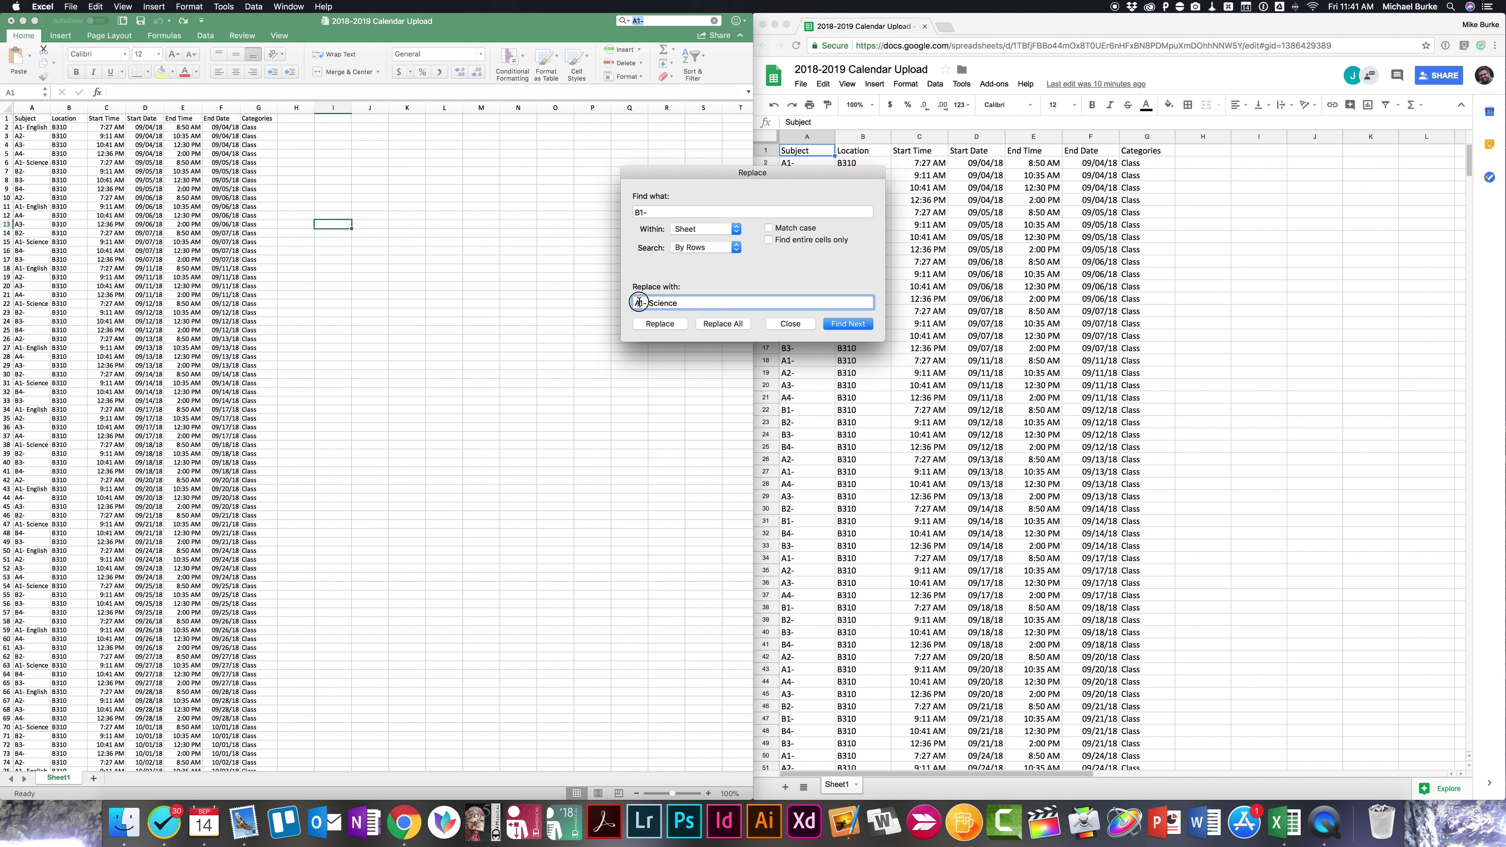
{"action": "key", "text": "BackSpace"}
{"action": "type", "text": "B"}
{"action": "key", "text": "Tab"}
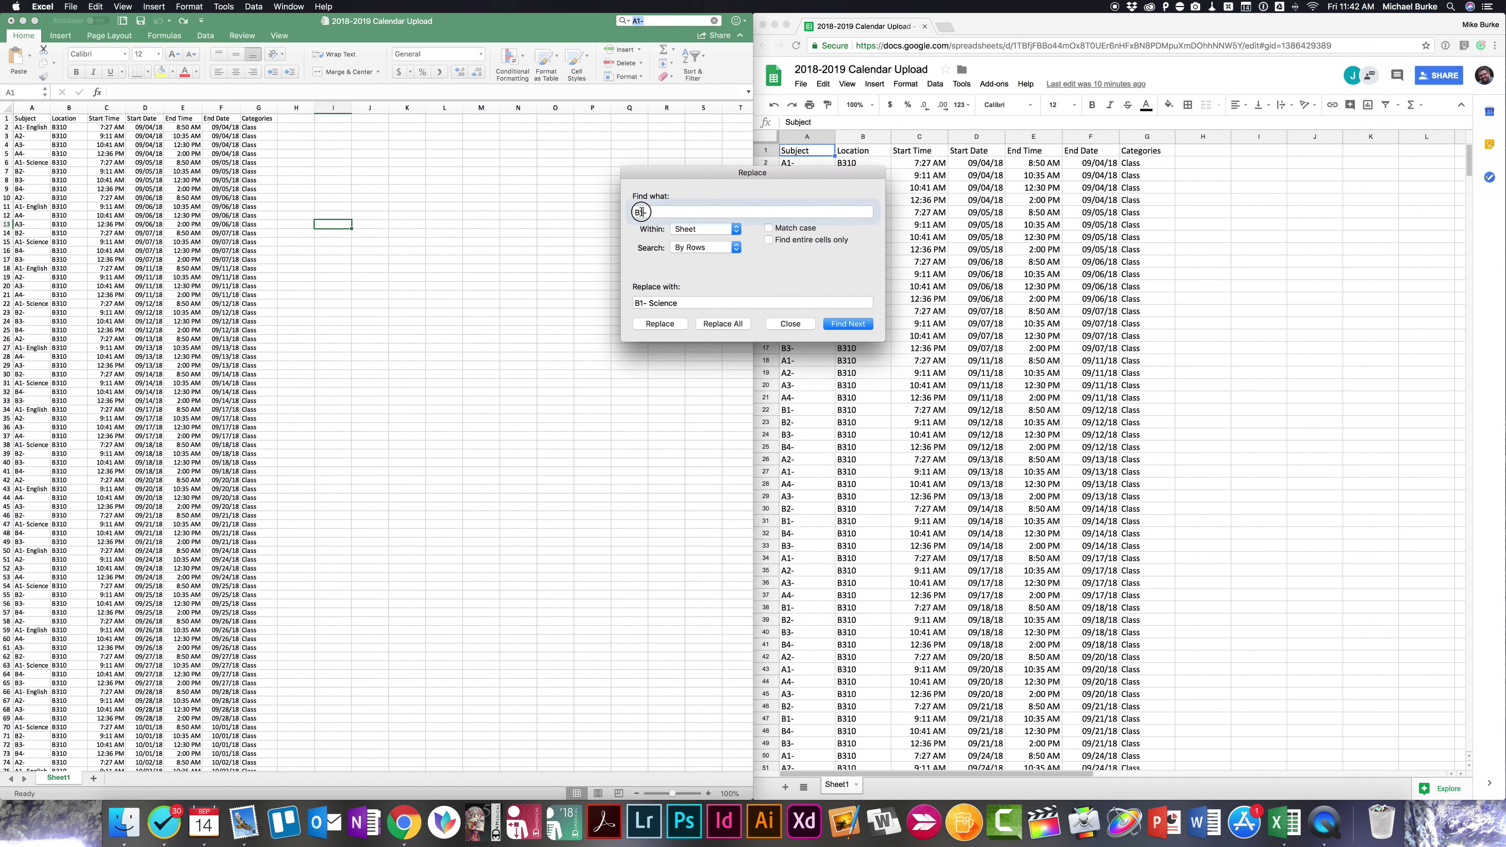
{"action": "type", "text": "A1-"}
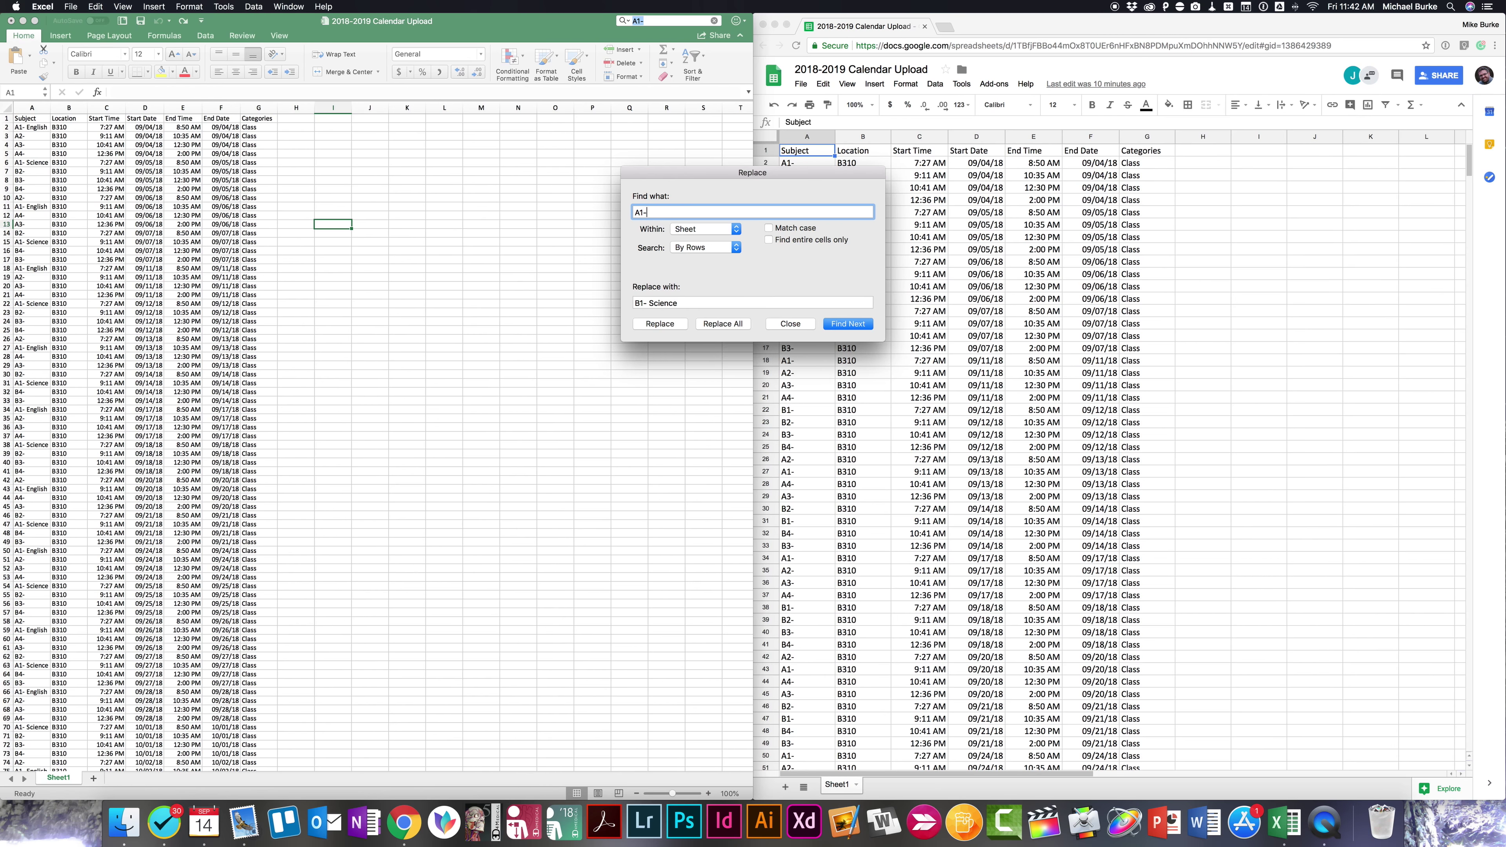
{"action": "type", "text": " Science"}
{"action": "left_click", "coordinate": [723, 325]}
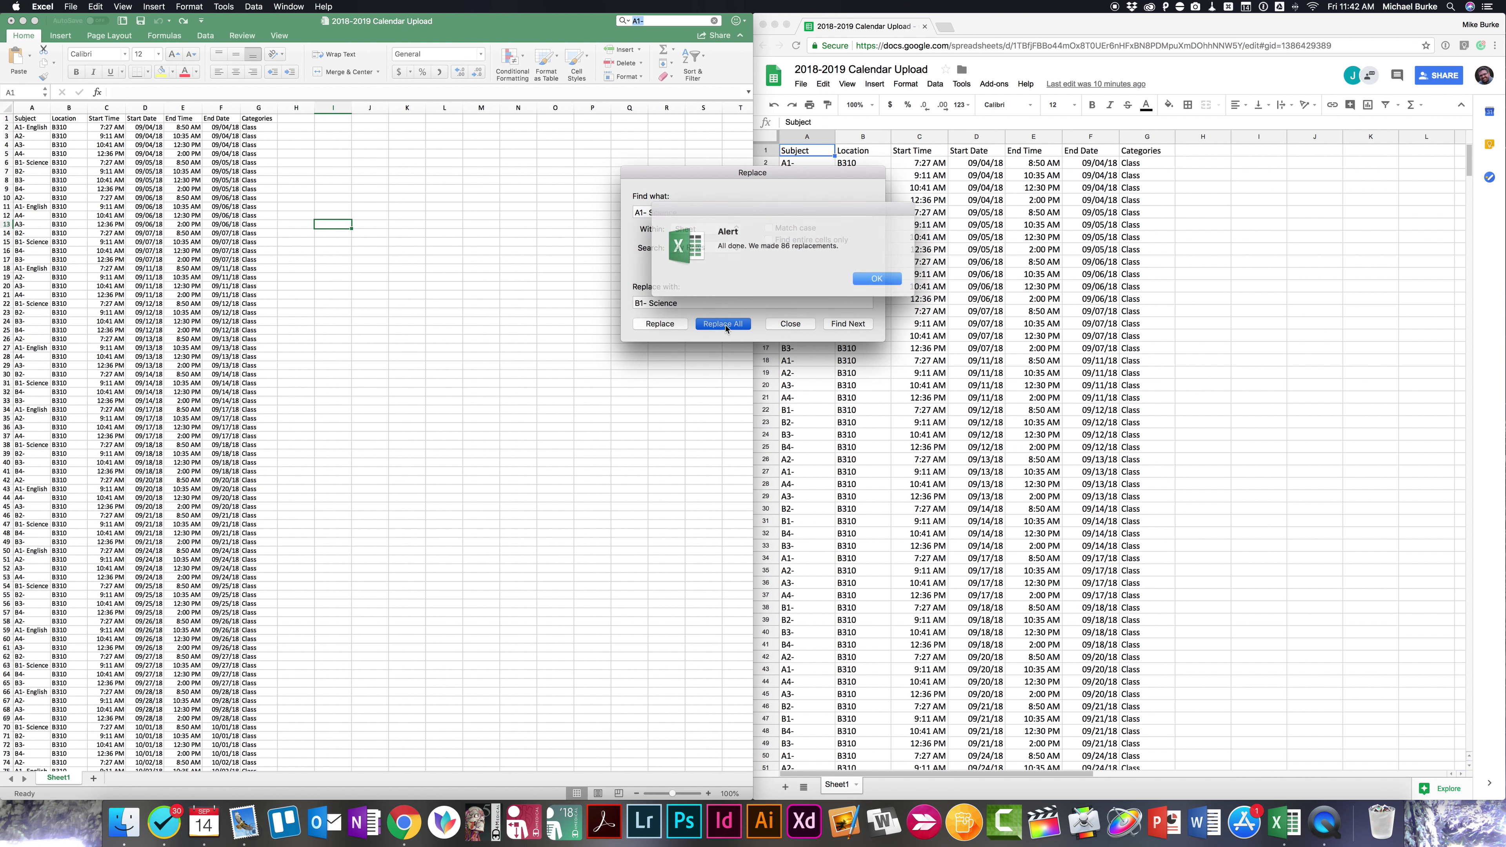
{"action": "left_click", "coordinate": [868, 278]}
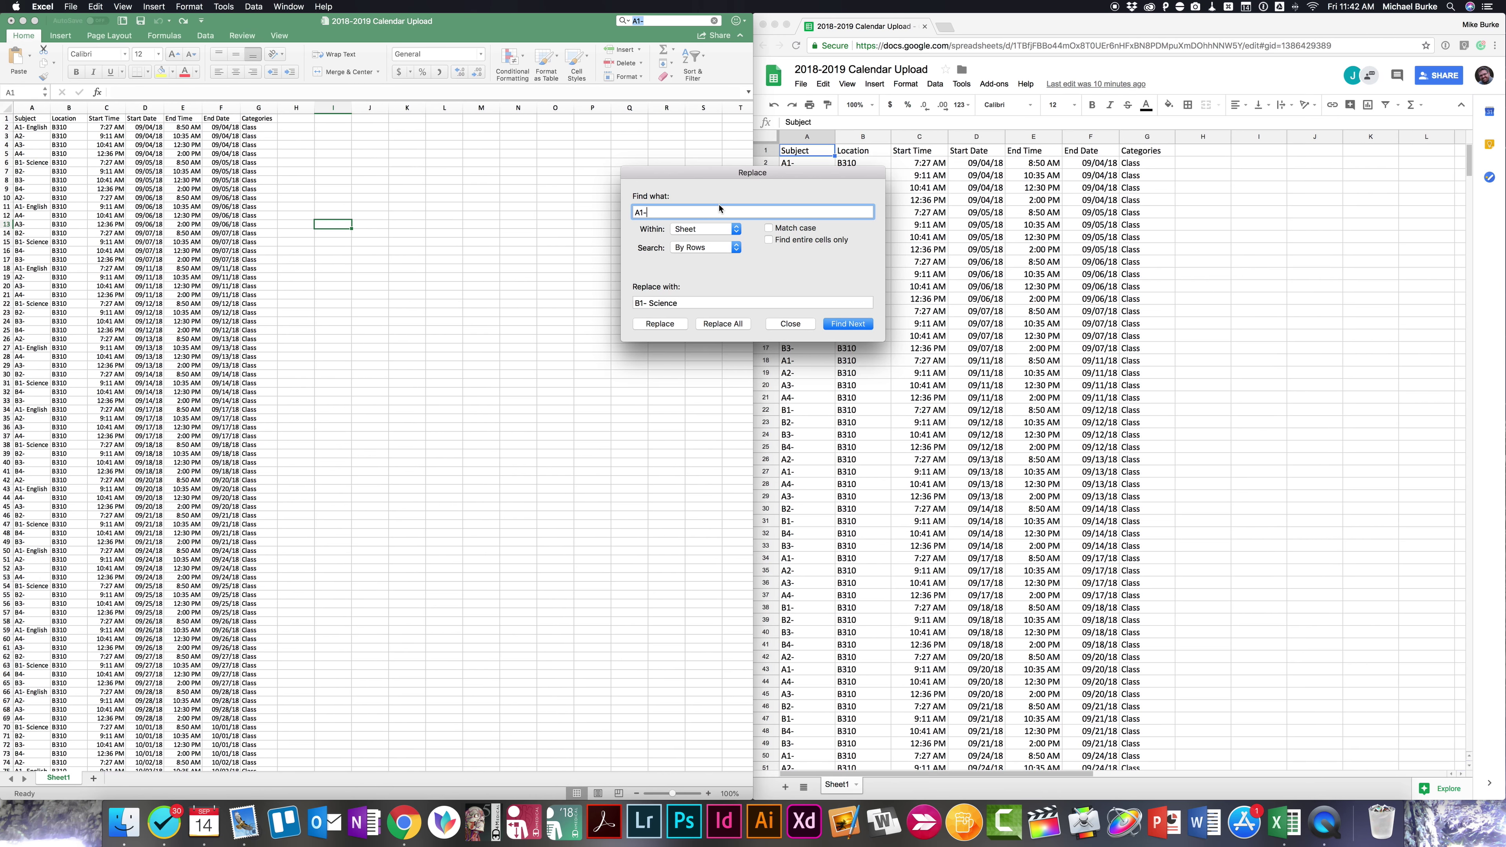
- In the Google Sheets copy, replace every 'A1-' subject with 'A1- English' across all sheets
{"action": "left_click", "coordinate": [790, 324]}
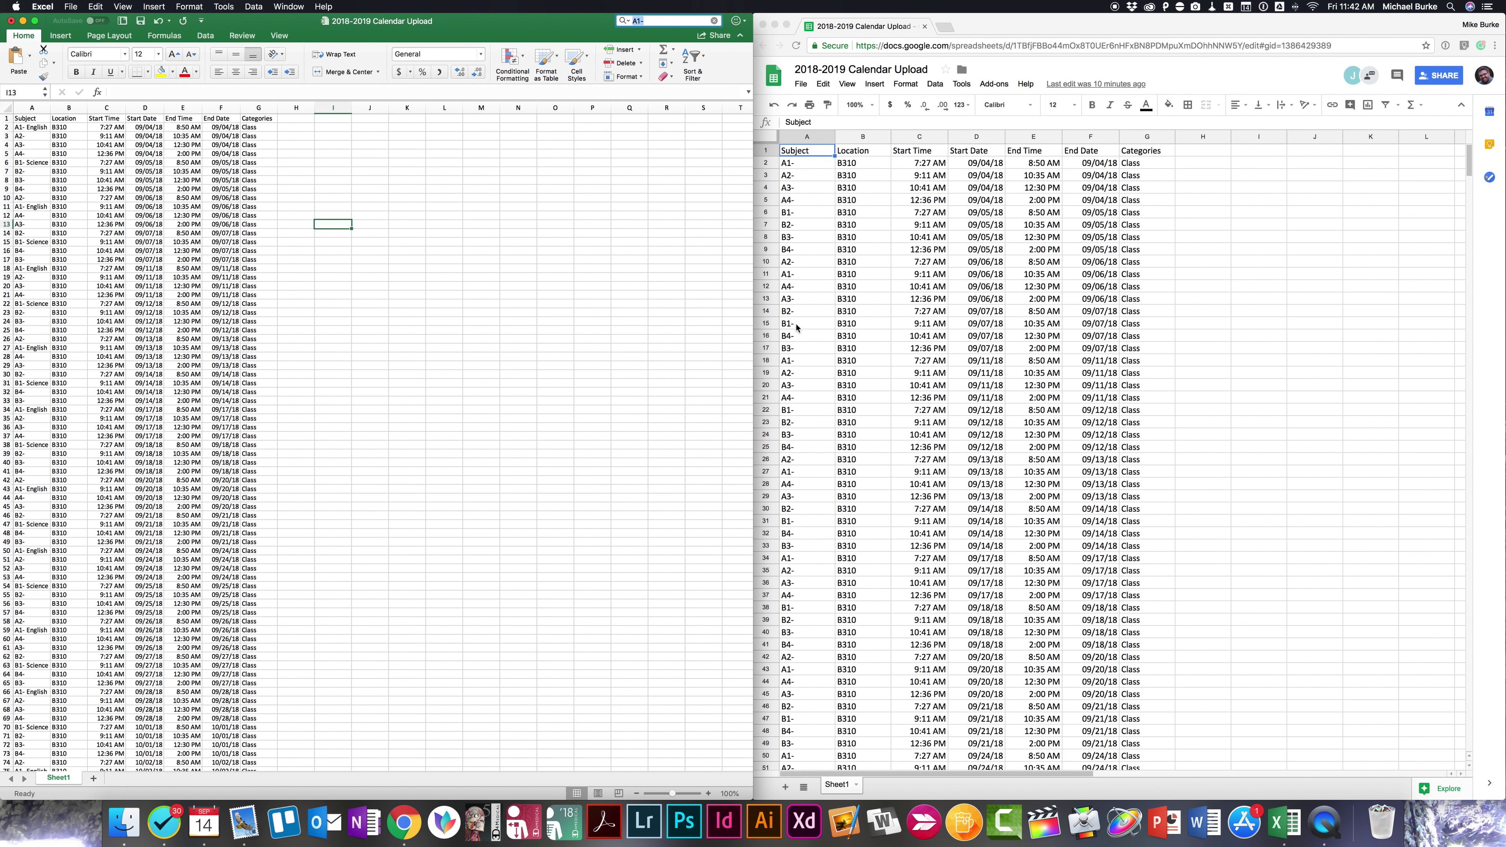
{"action": "left_click", "coordinate": [1168, 355]}
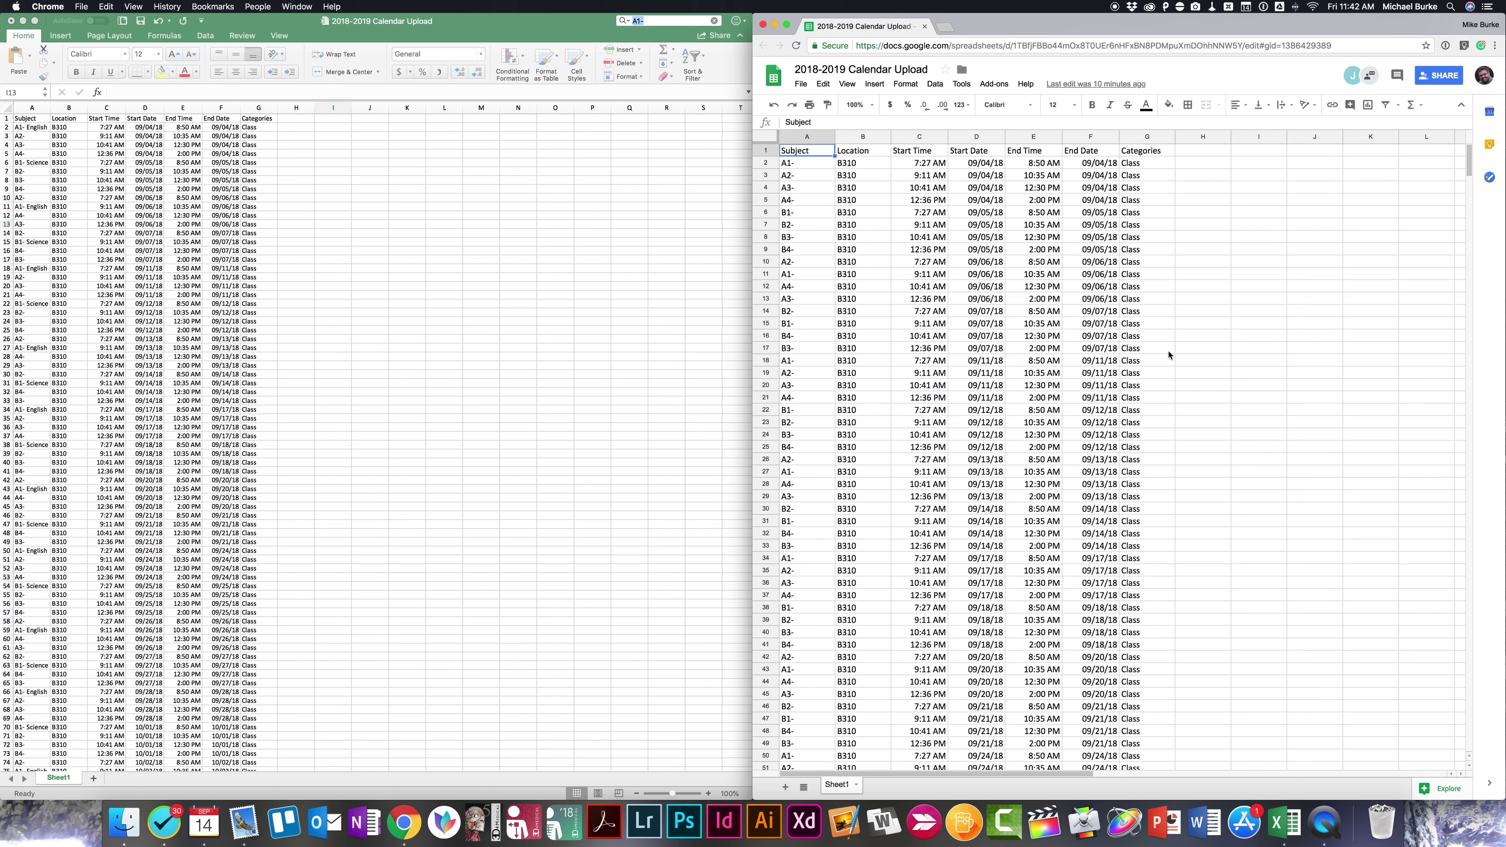
{"action": "key", "text": "super+f"}
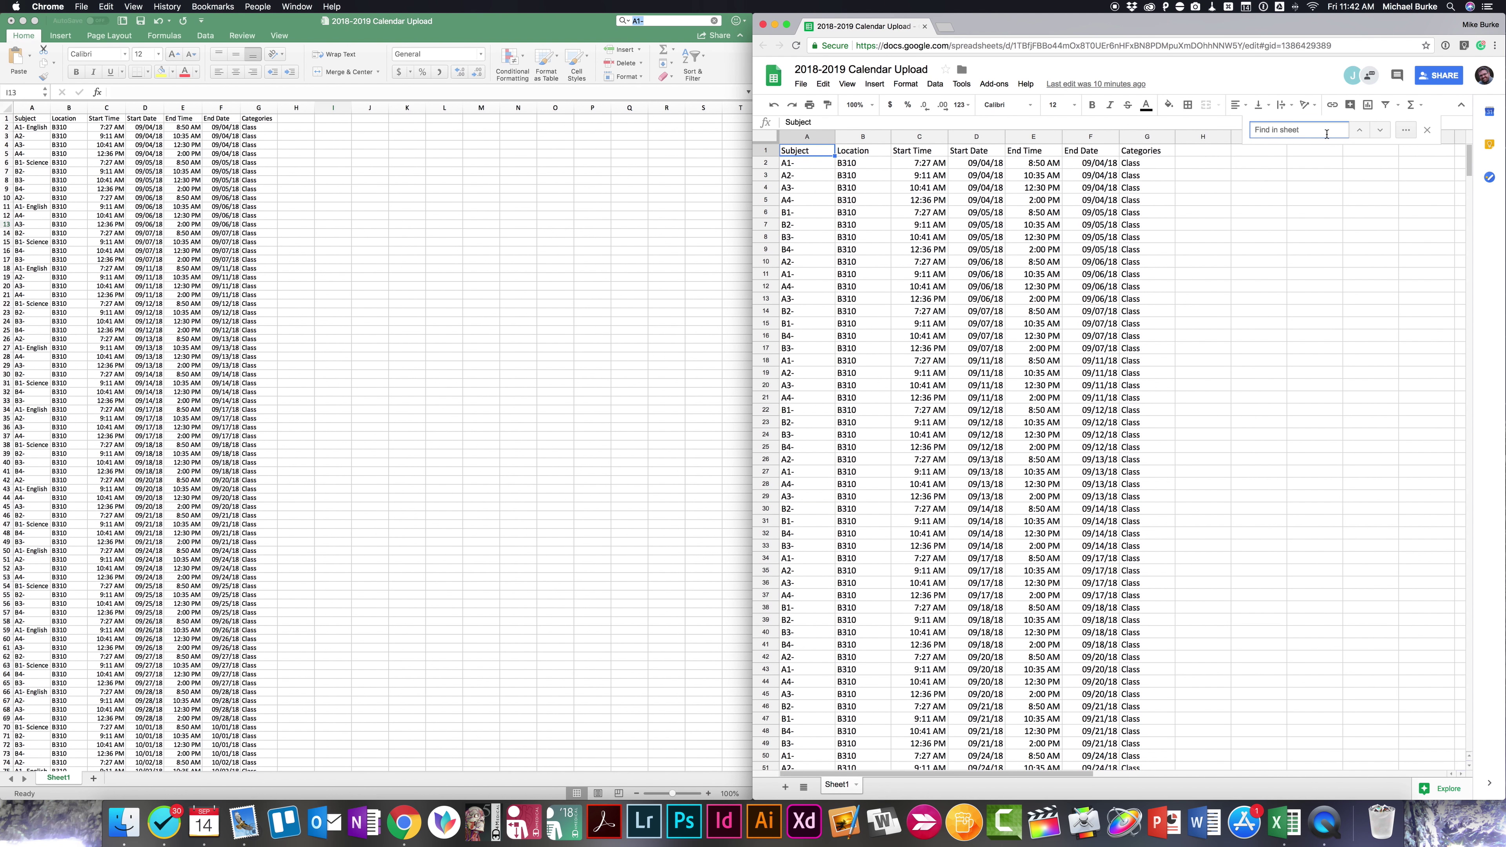
{"action": "type", "text": "A1-"}
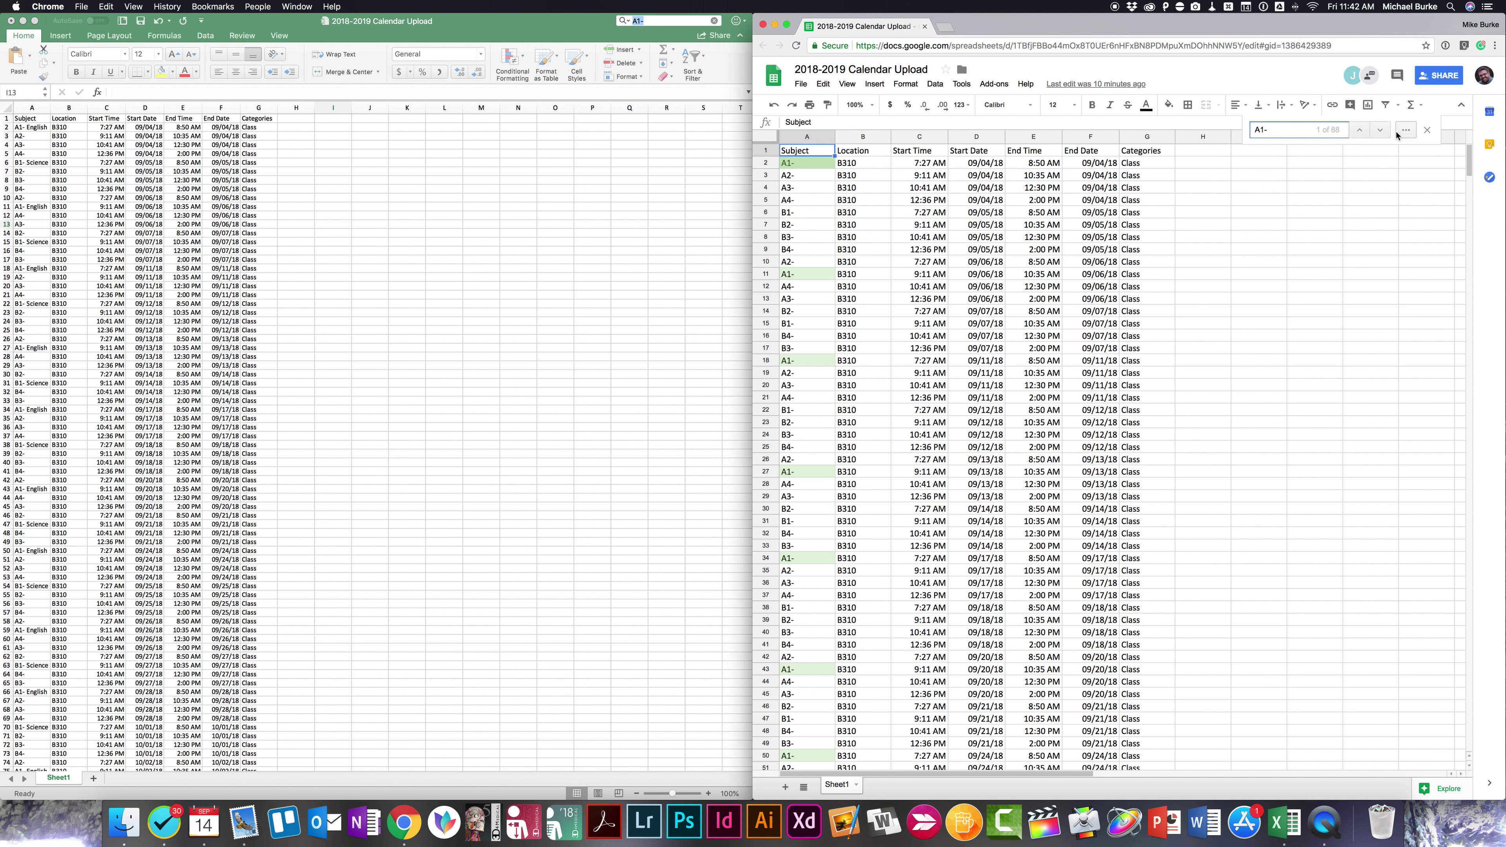
{"action": "left_click", "coordinate": [1406, 135]}
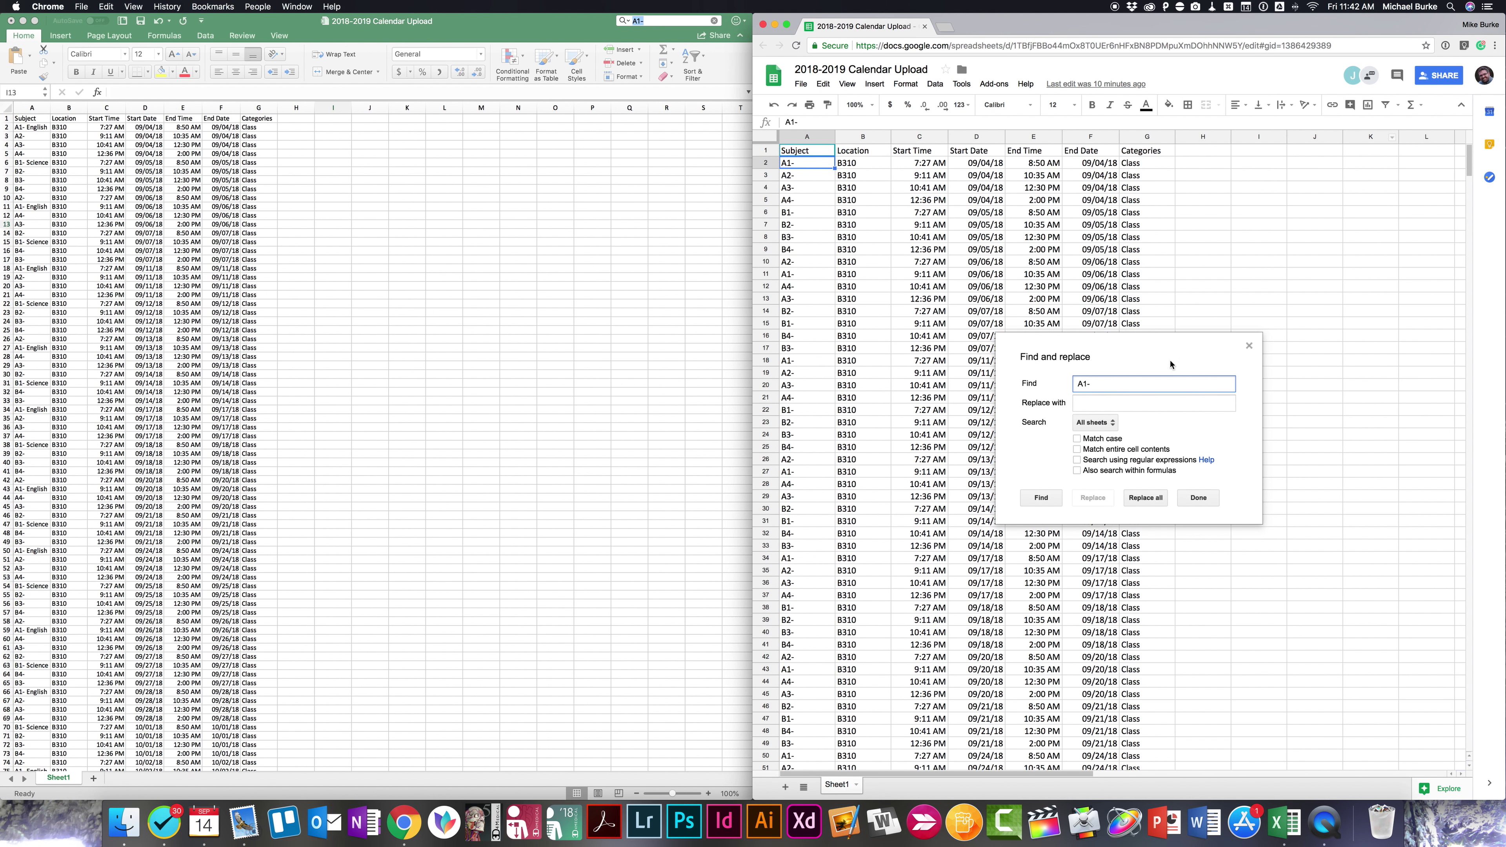
{"action": "left_click", "coordinate": [1090, 407]}
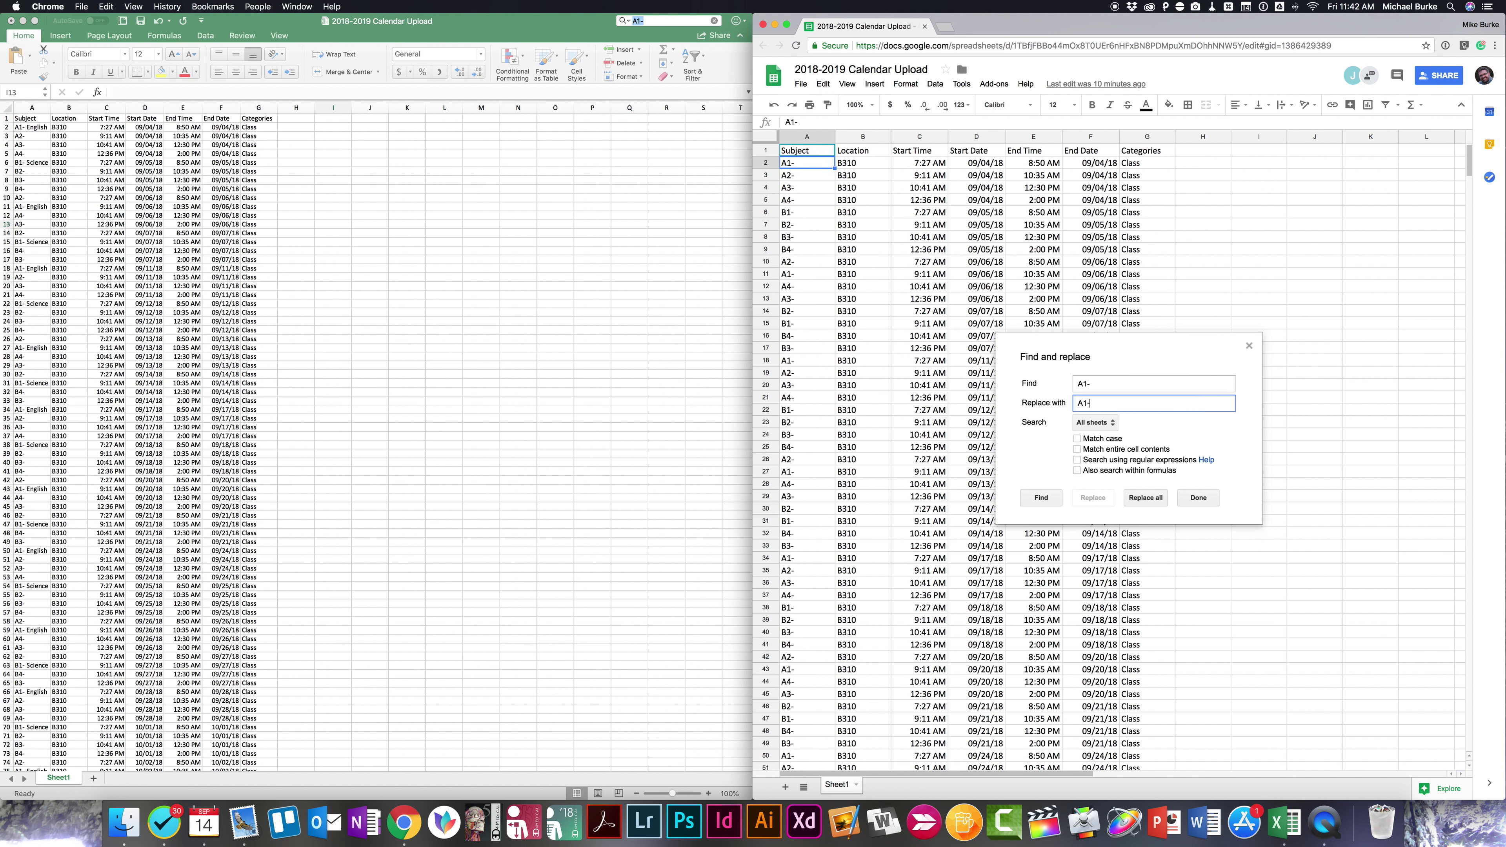
{"action": "type", "text": "A1- English"}
{"action": "left_click", "coordinate": [1150, 500]}
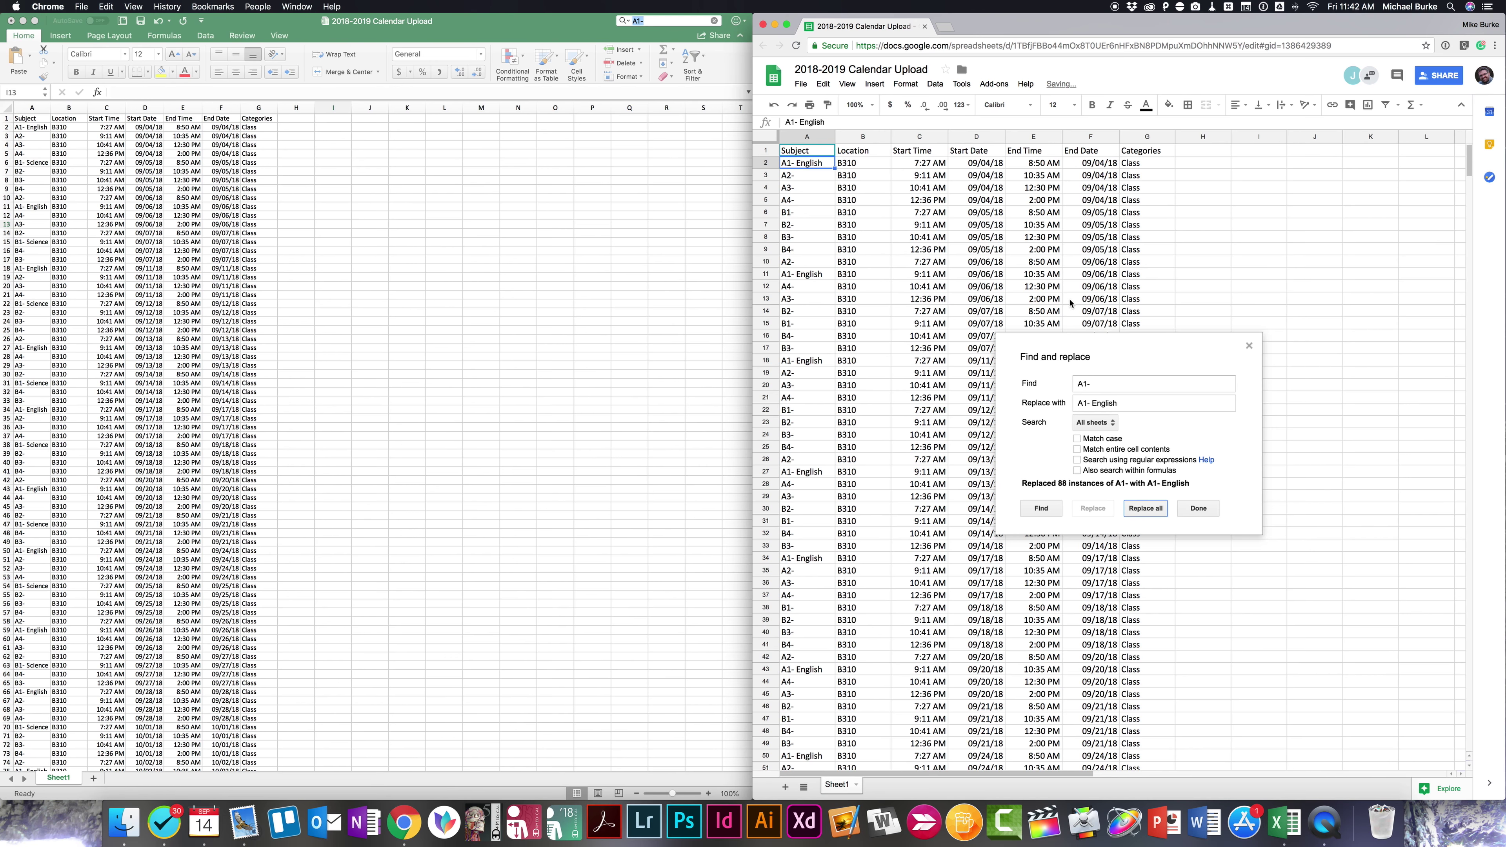
{"action": "left_click", "coordinate": [1249, 346]}
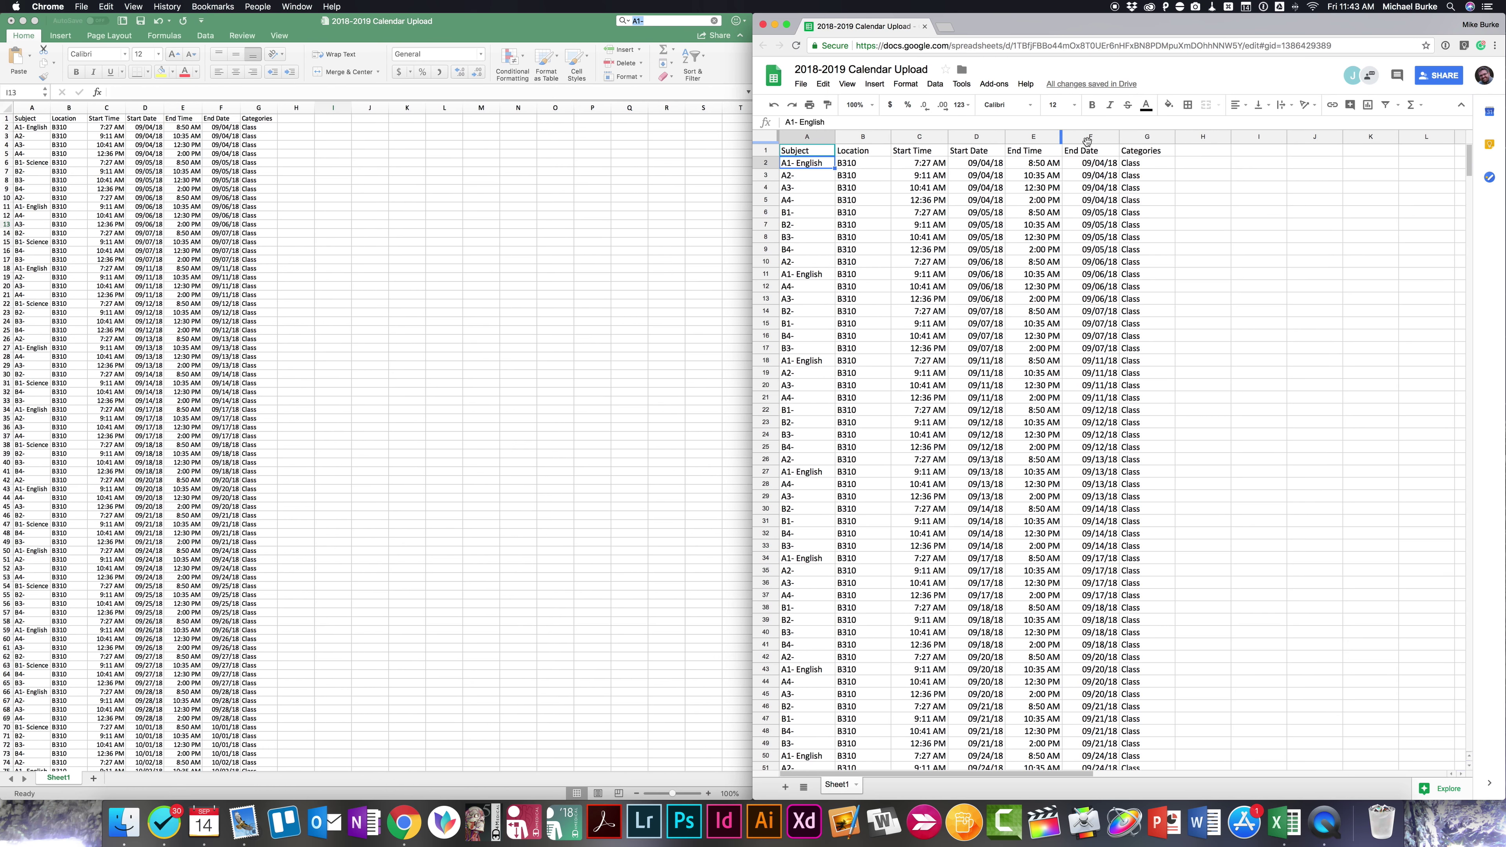
{"action": "left_click", "coordinate": [922, 166]}
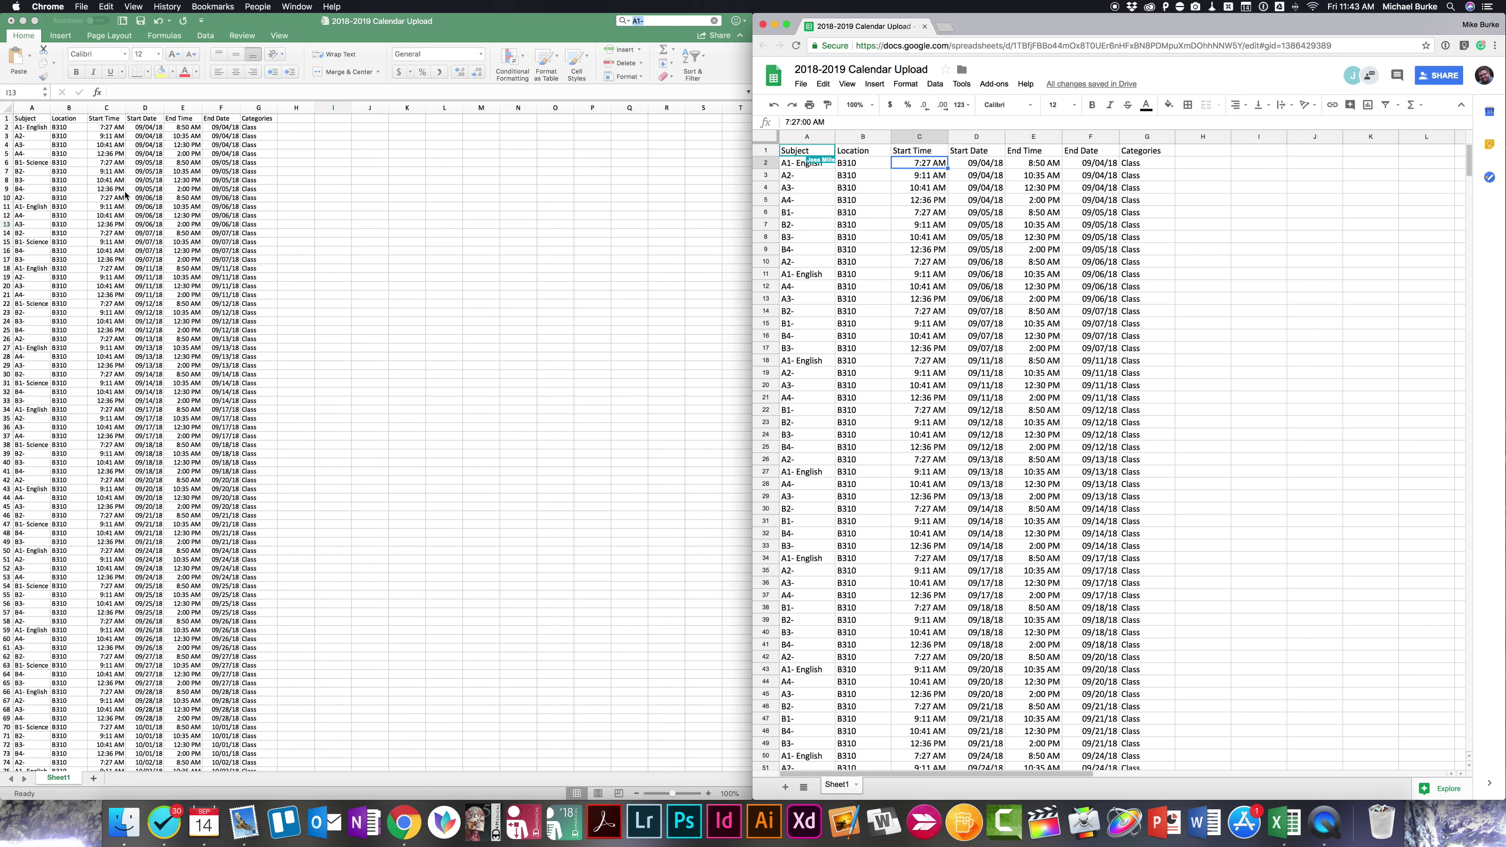
{"action": "left_click", "coordinate": [107, 143]}
{"action": "left_click", "coordinate": [106, 127]}
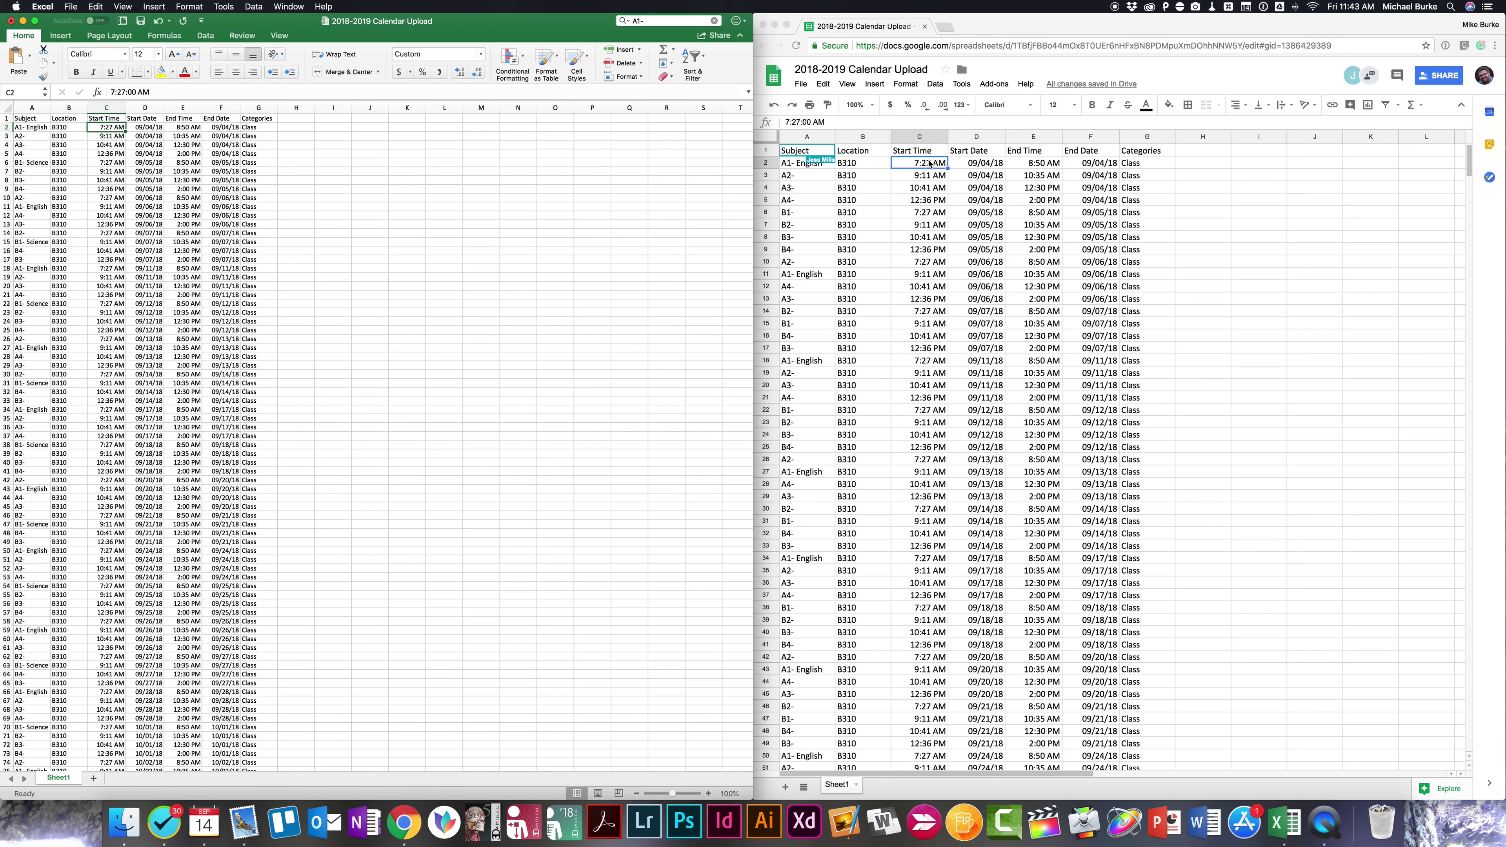
{"action": "left_click", "coordinate": [832, 190]}
{"action": "left_click", "coordinate": [809, 202]}
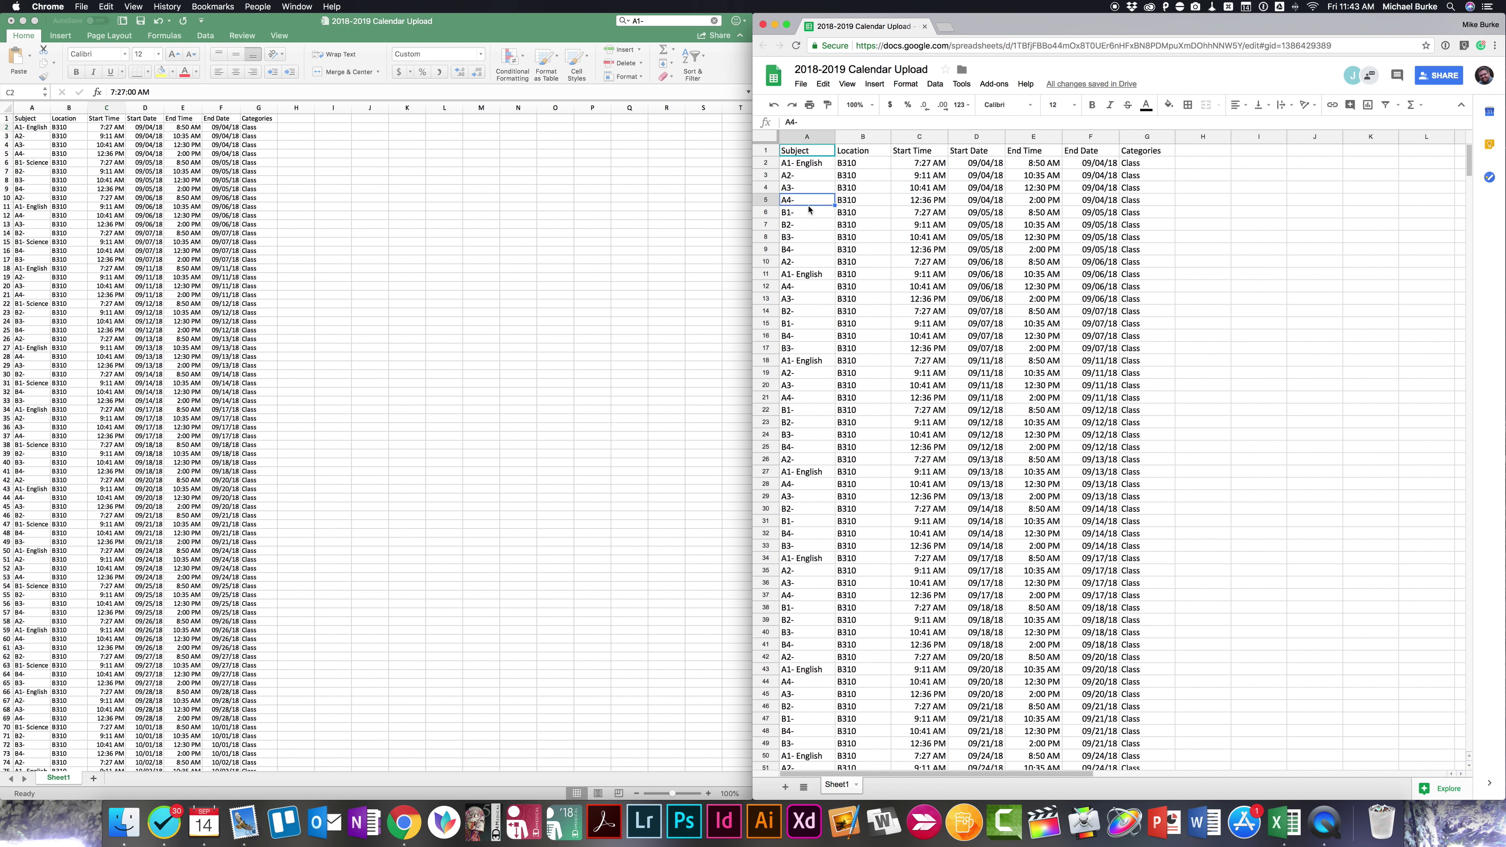
{"action": "left_click", "coordinate": [1138, 202]}
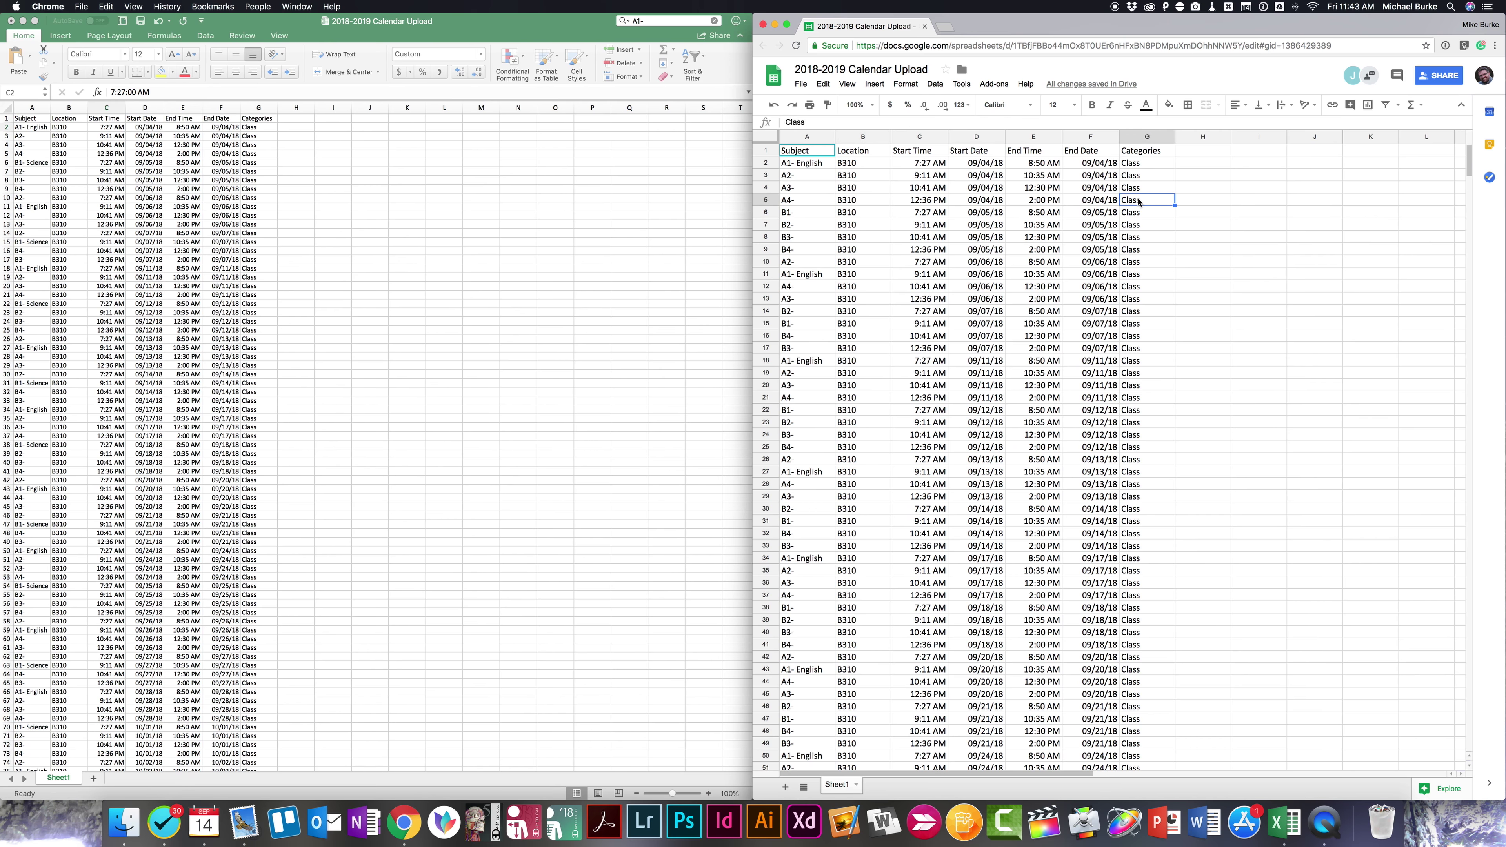
{"action": "left_click", "coordinate": [254, 111]}
{"action": "left_click", "coordinate": [254, 111]}
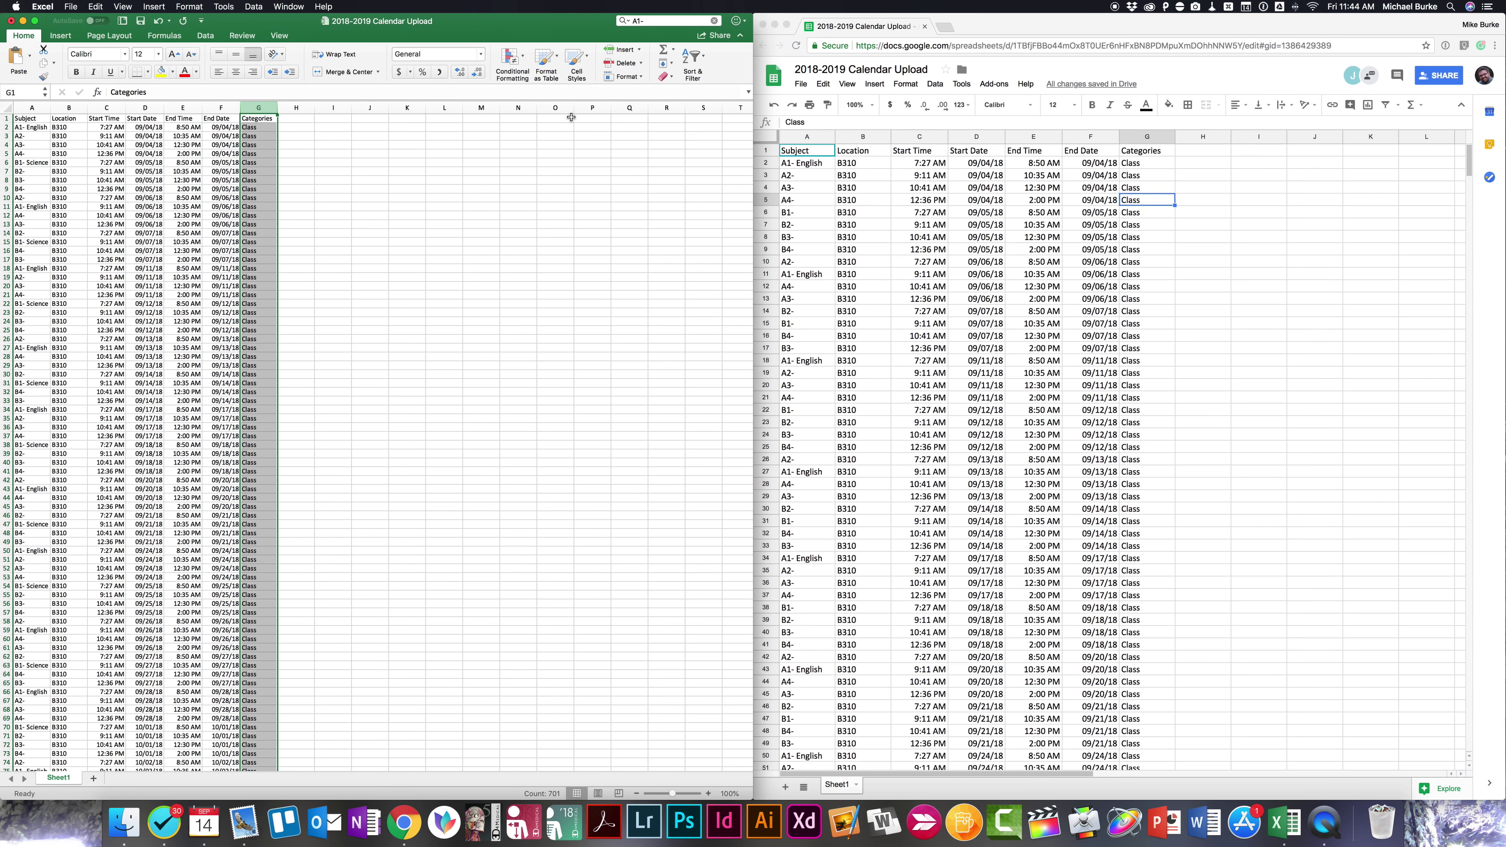
{"action": "left_click", "coordinate": [806, 89]}
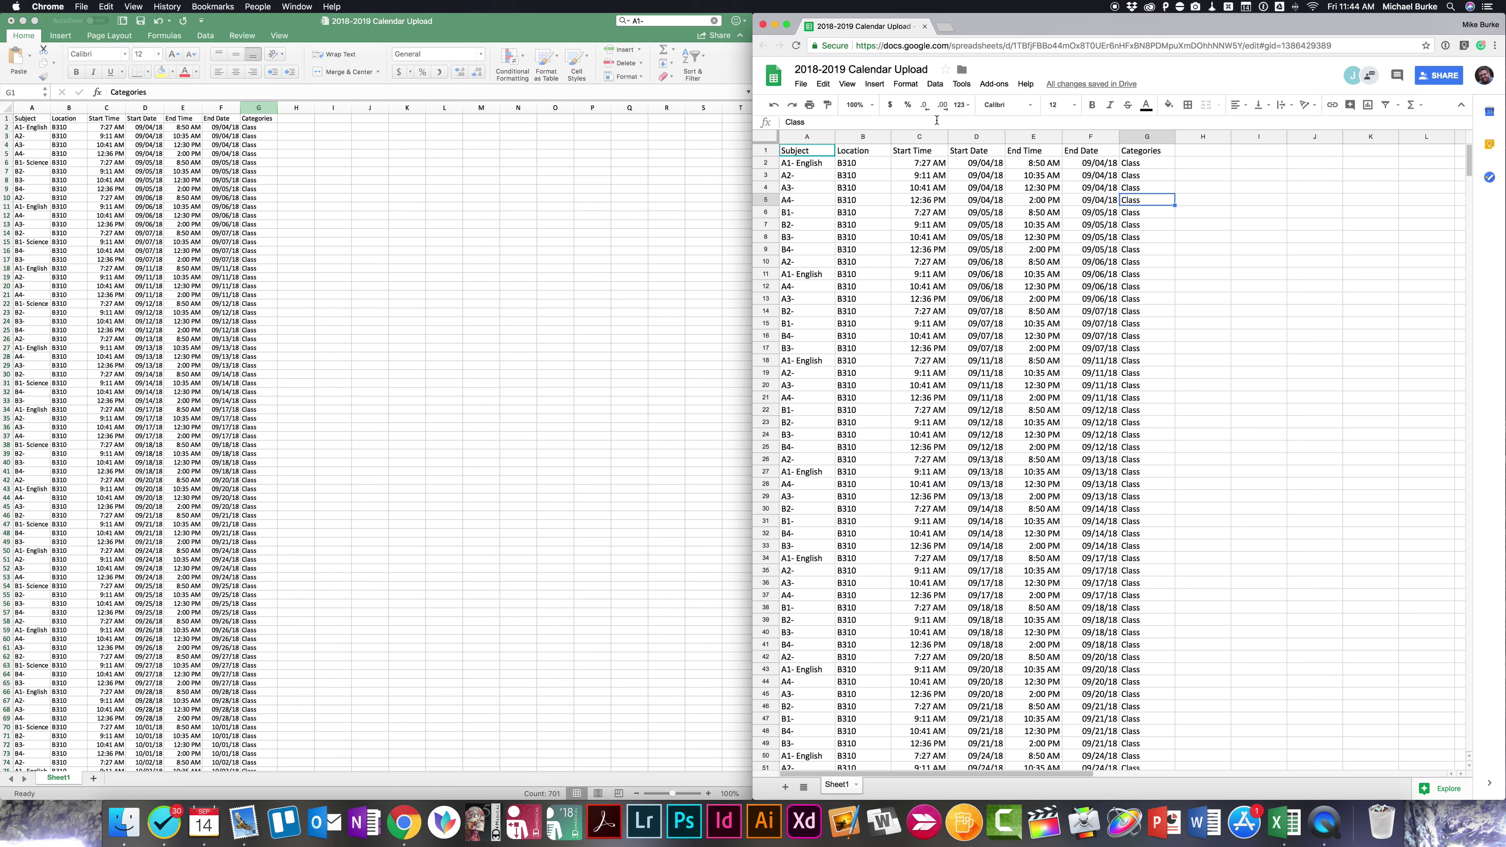
{"action": "left_click", "coordinate": [800, 83]}
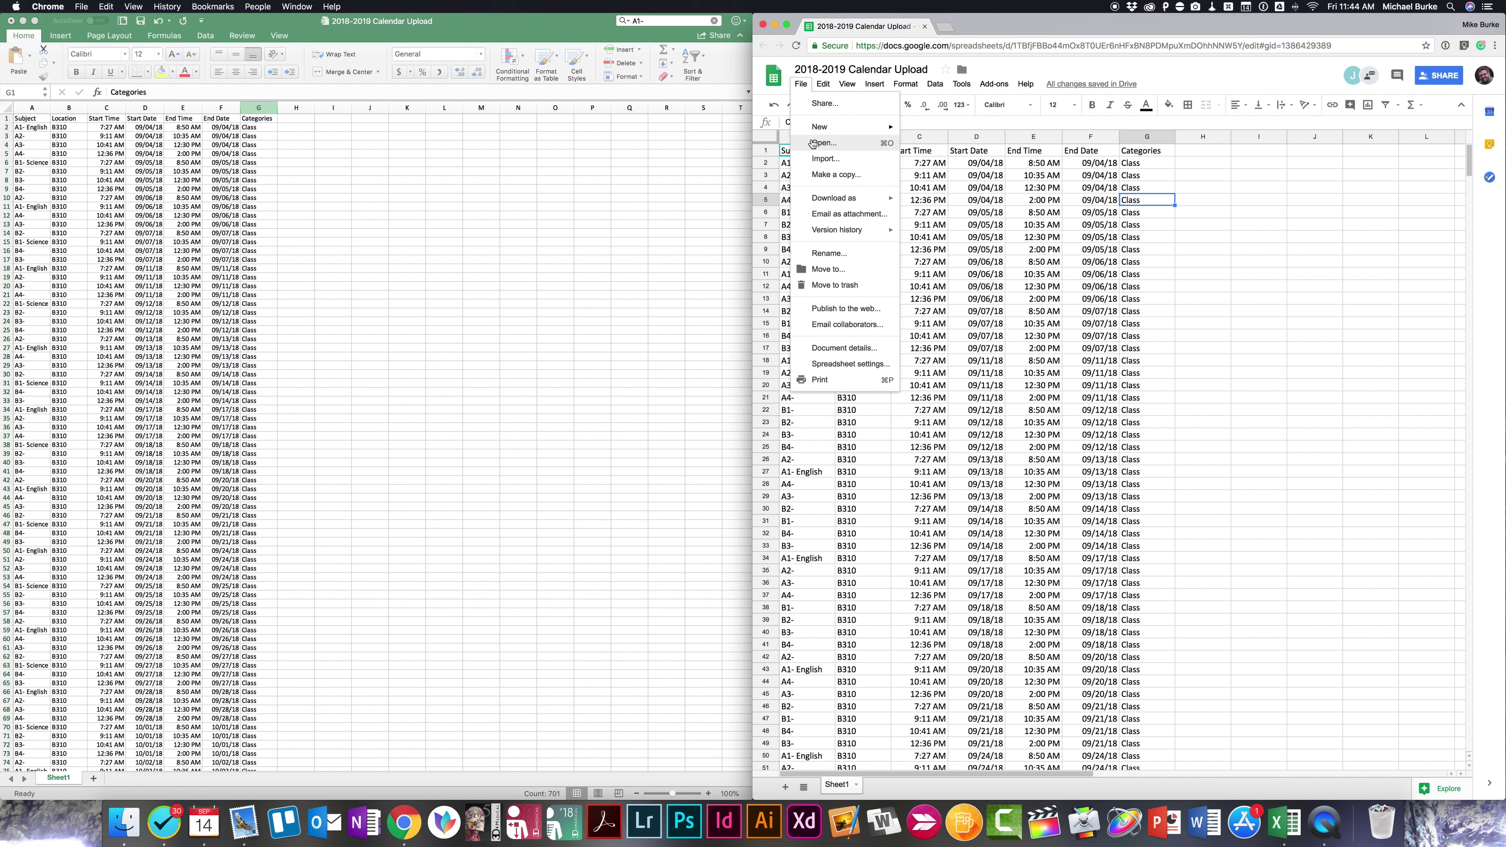
{"action": "mouse_move", "coordinate": [837, 205]}
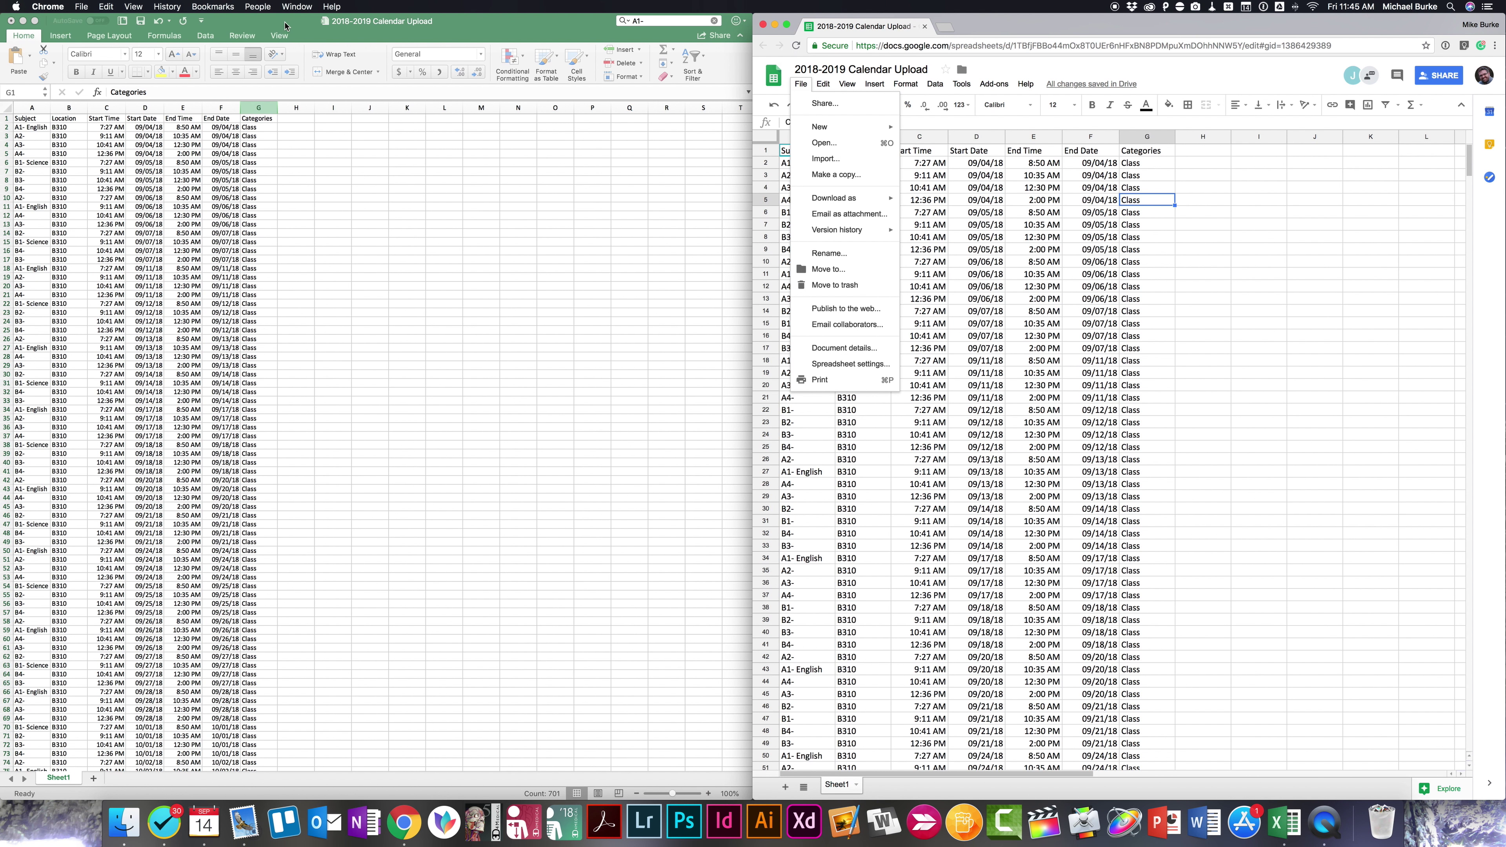
{"action": "left_click", "coordinate": [355, 21]}
{"action": "left_click", "coordinate": [69, 7]}
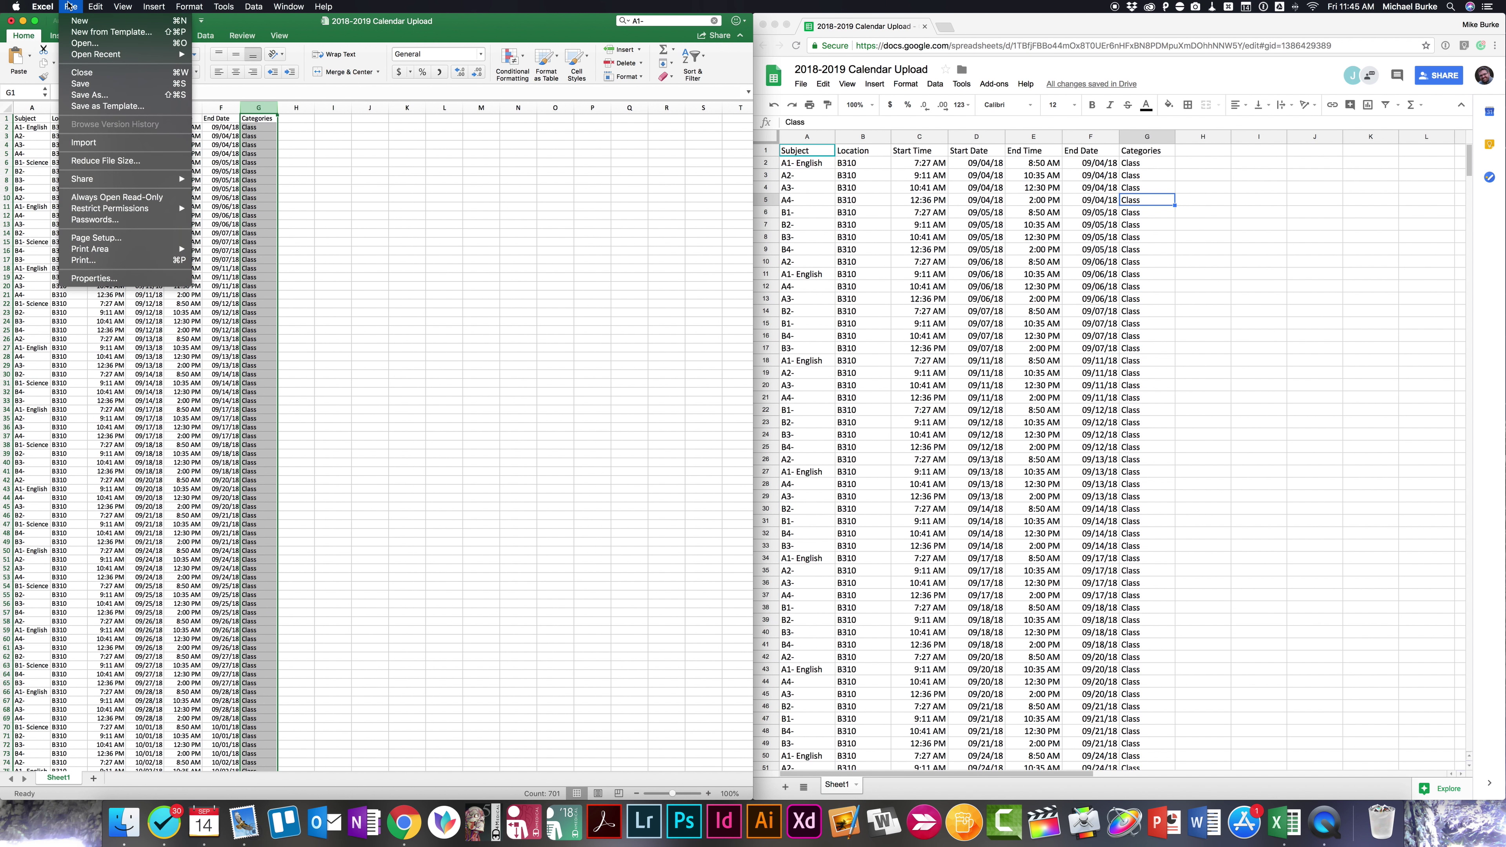
{"action": "left_click", "coordinate": [80, 96]}
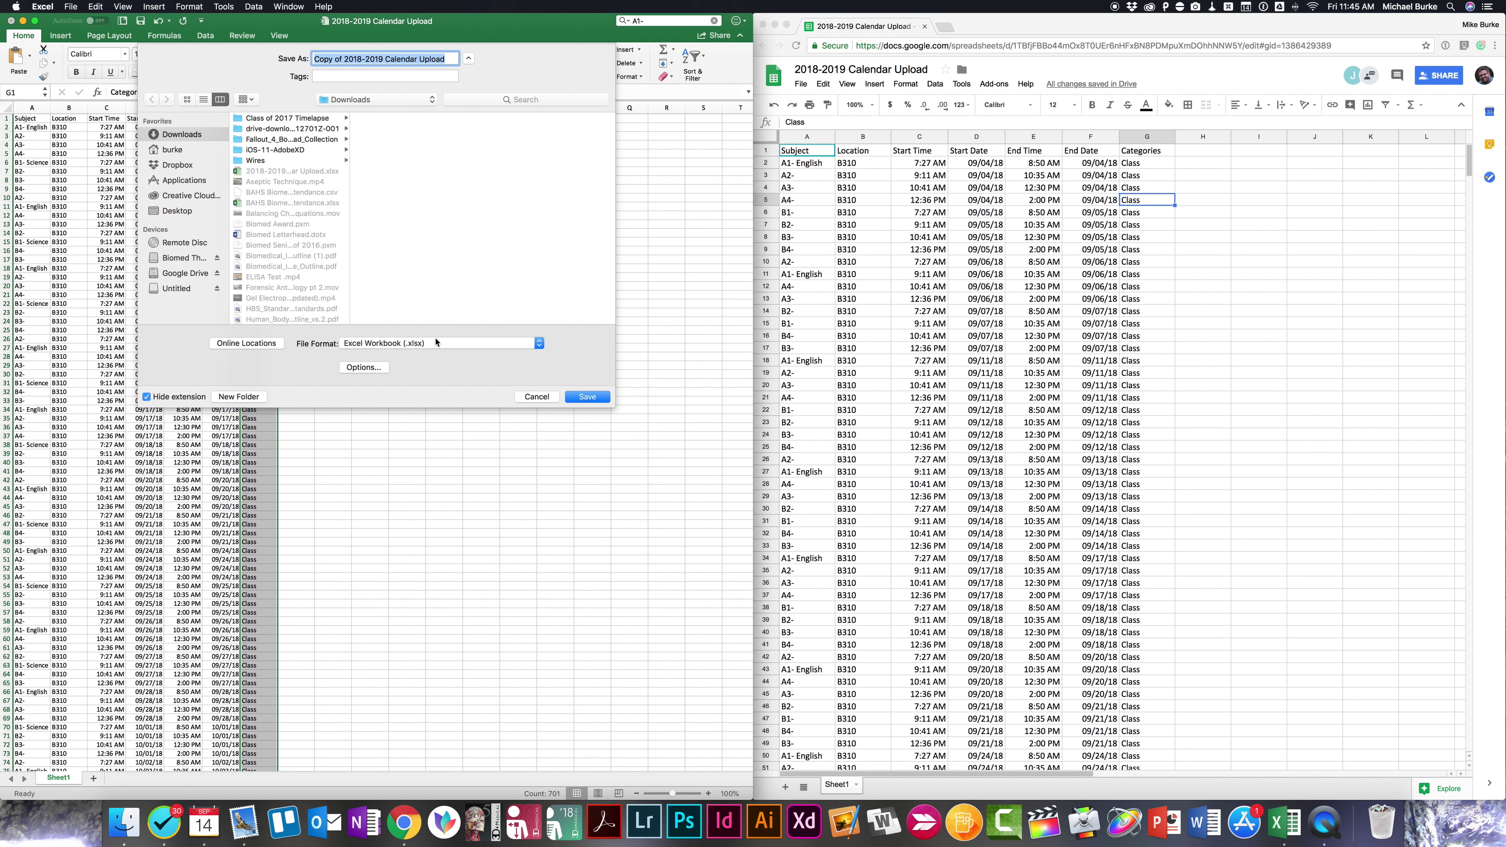
{"action": "left_click", "coordinate": [432, 343]}
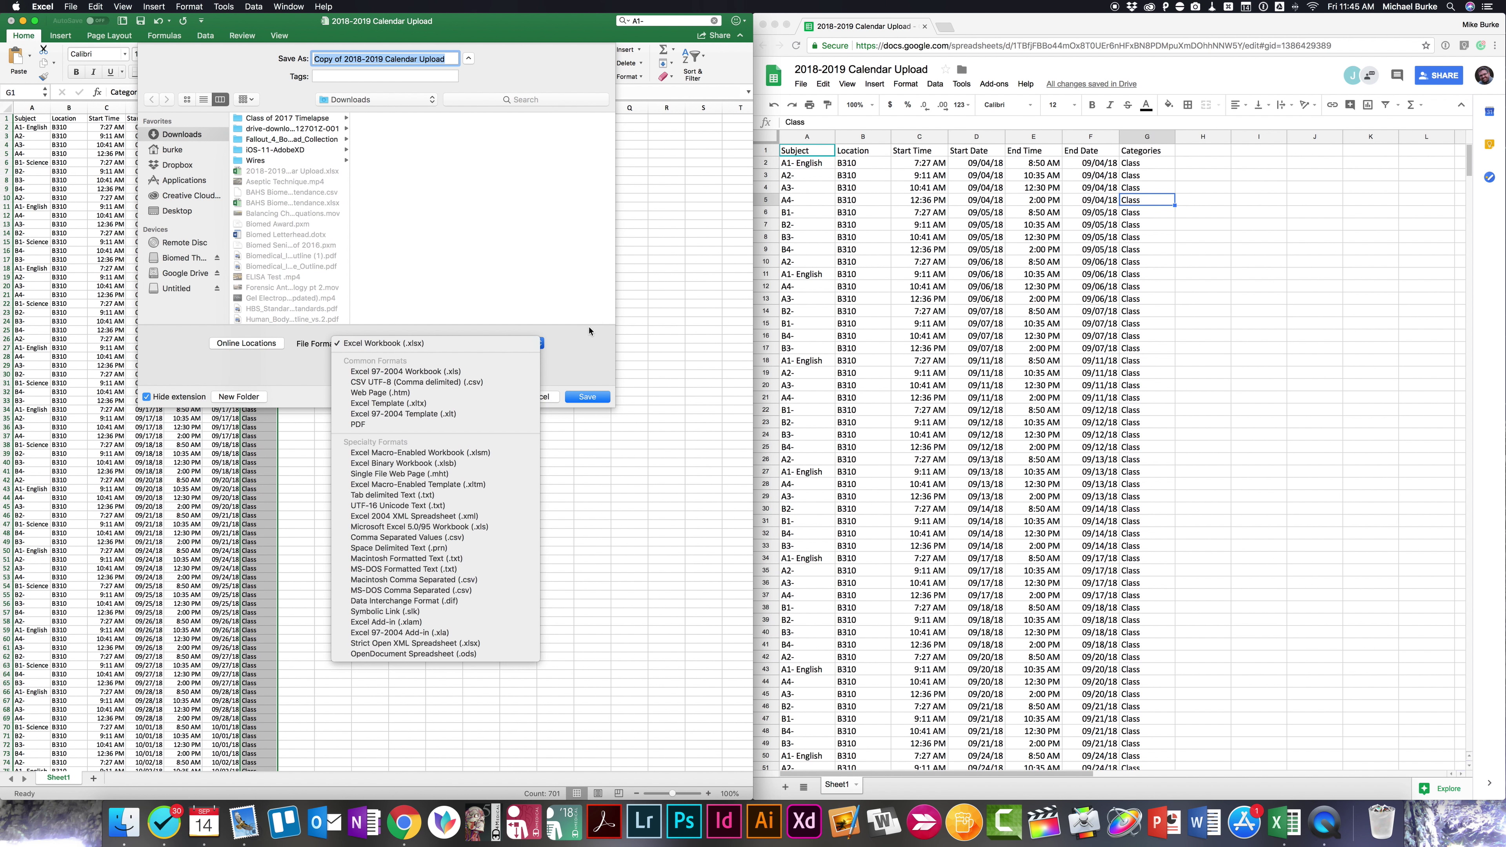
{"action": "left_click", "coordinate": [580, 347]}
{"action": "left_click", "coordinate": [525, 398]}
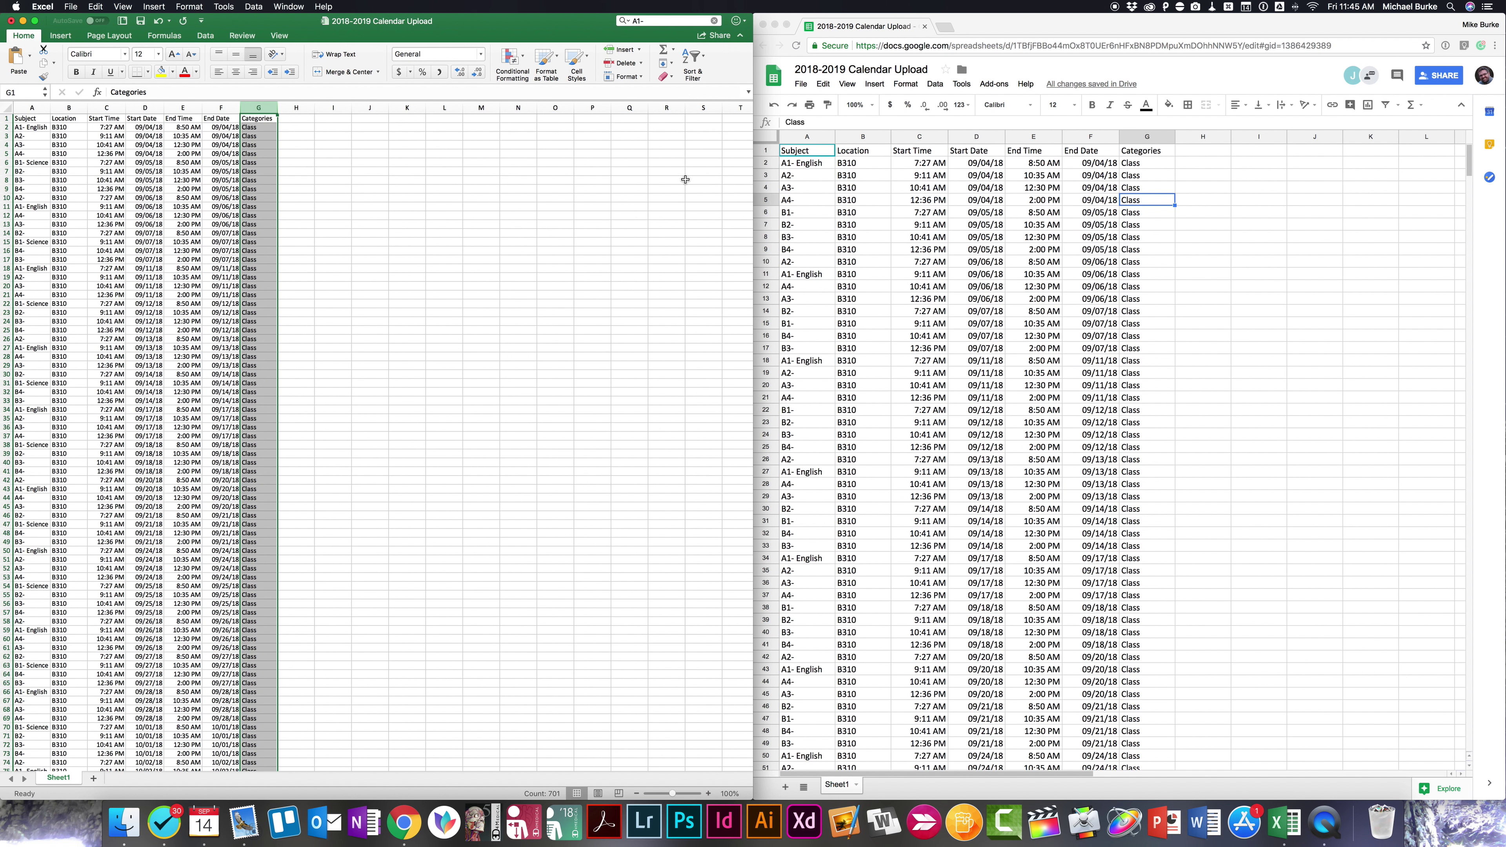
- Freeze row 1, the Subject-to-Categories headers, at the top of the Google Sheets calendar
{"action": "left_click", "coordinate": [885, 31]}
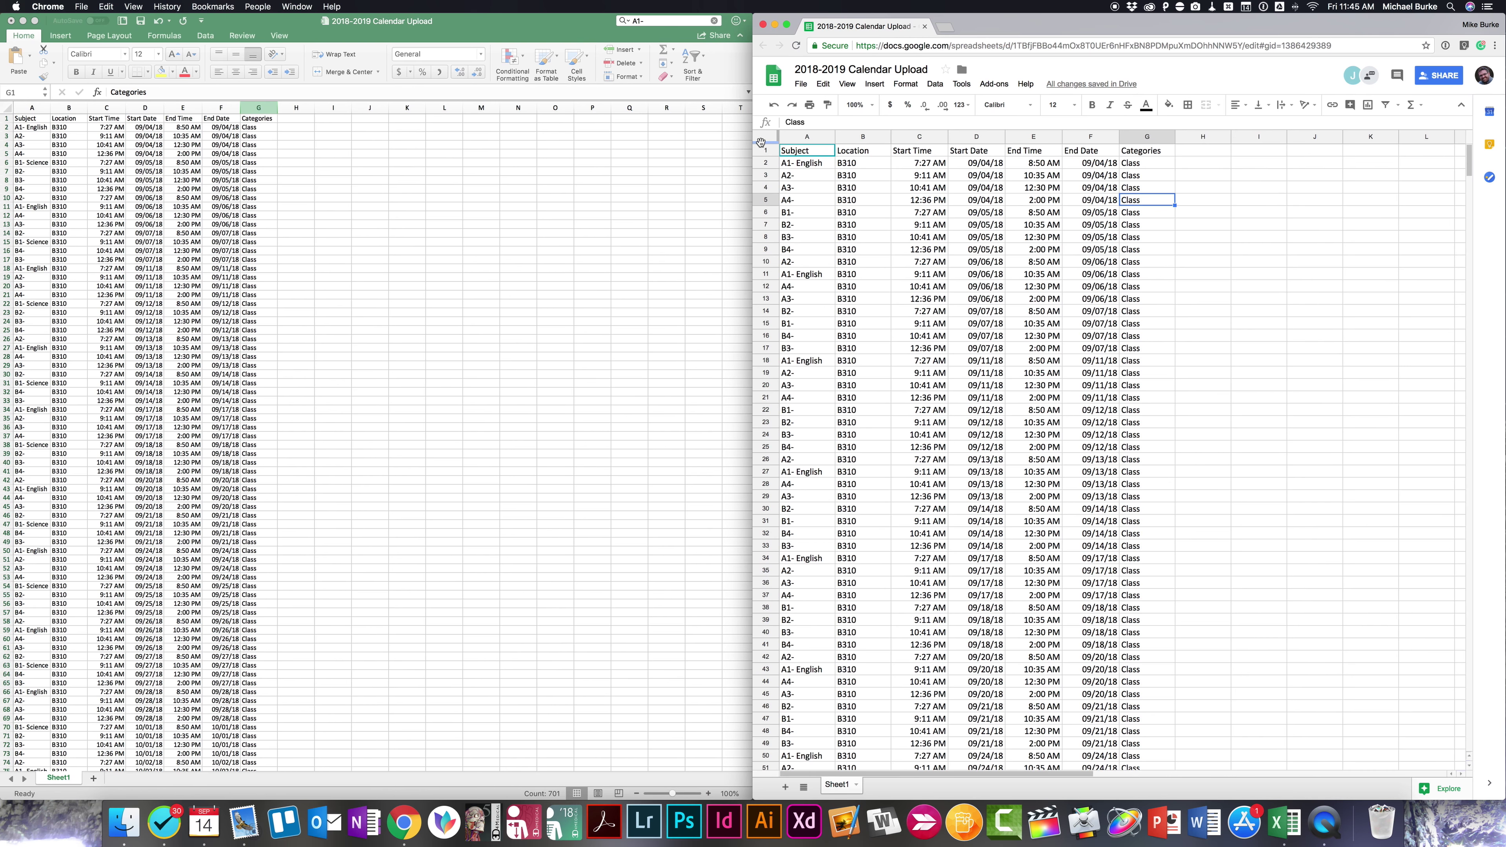
{"action": "left_click_drag", "start_coordinate": [761, 141], "coordinate": [761, 142]}
{"action": "left_click_drag", "start_coordinate": [761, 141], "coordinate": [761, 155]}
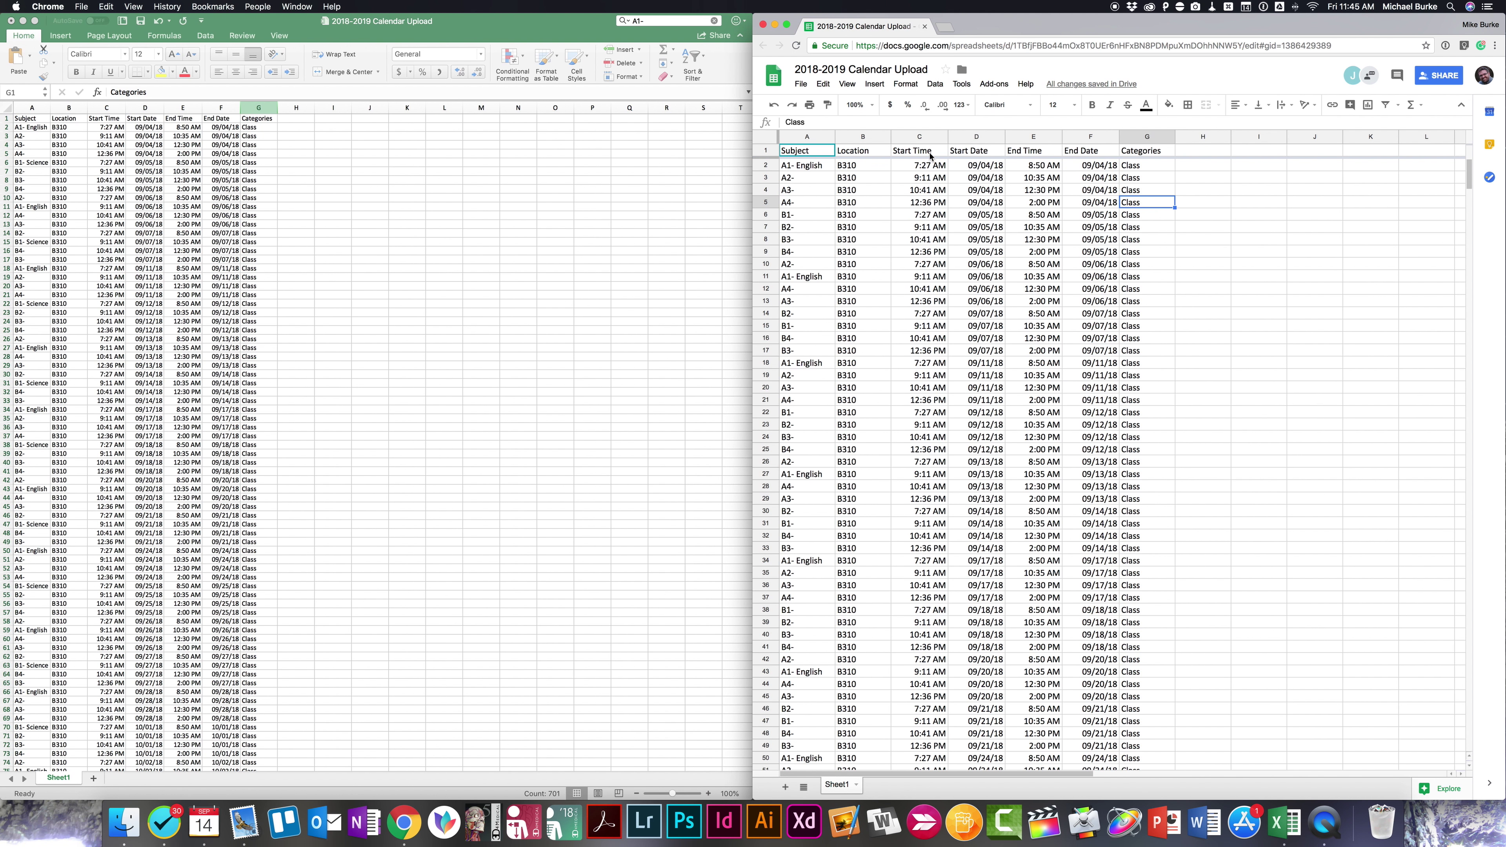
- Clear the stray 01/00/00 End Date values in F702:F723
{"action": "left_click", "coordinate": [162, 223]}
{"action": "left_click", "coordinate": [162, 224]}
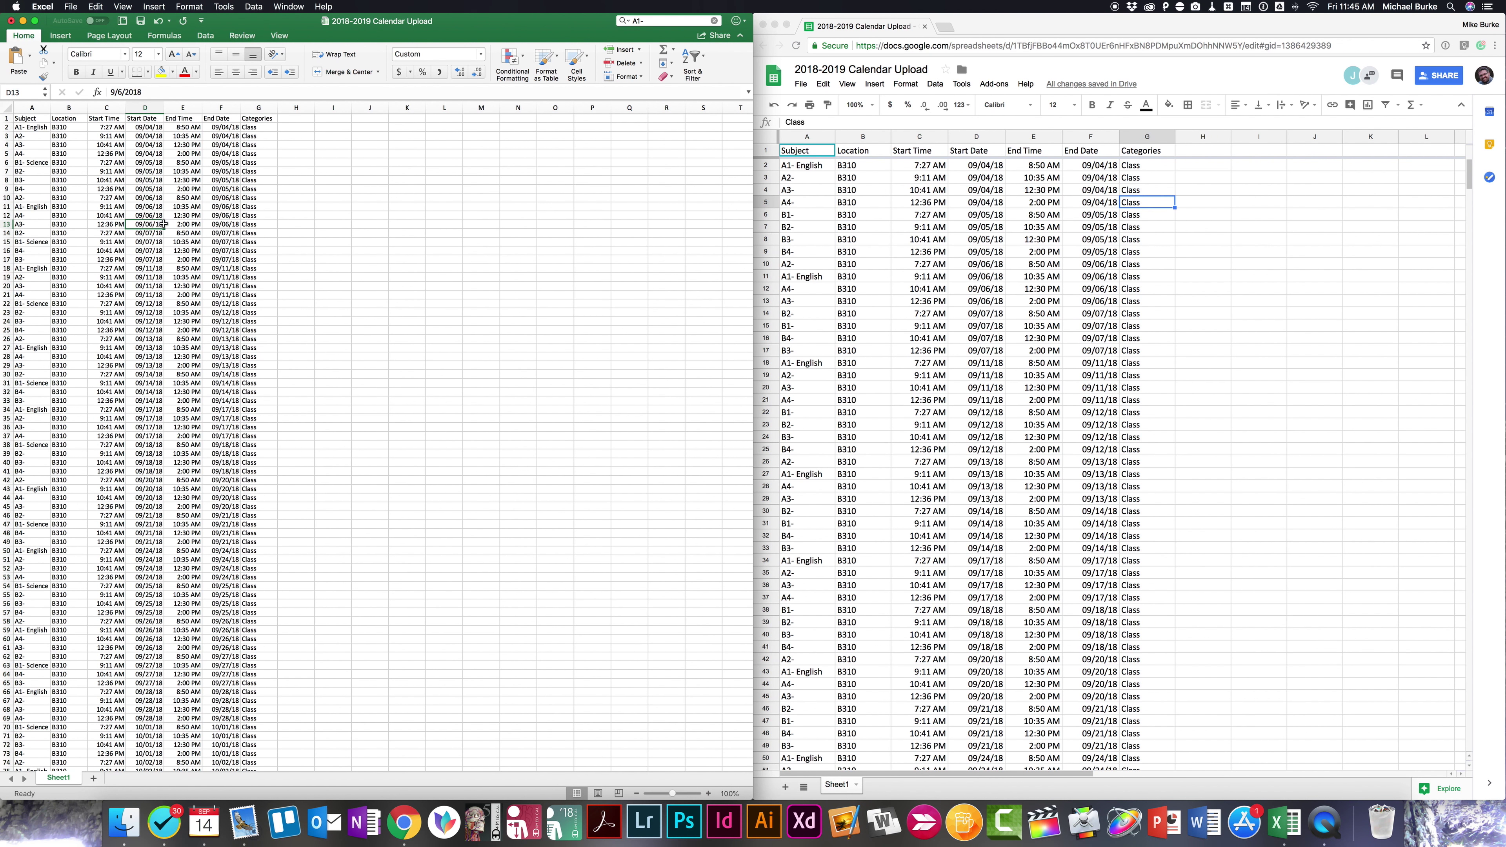
{"action": "scroll", "coordinate": [163, 222], "scroll_direction": "down", "scroll_amount": 10}
{"action": "scroll", "coordinate": [163, 223], "scroll_direction": "down", "scroll_amount": 20}
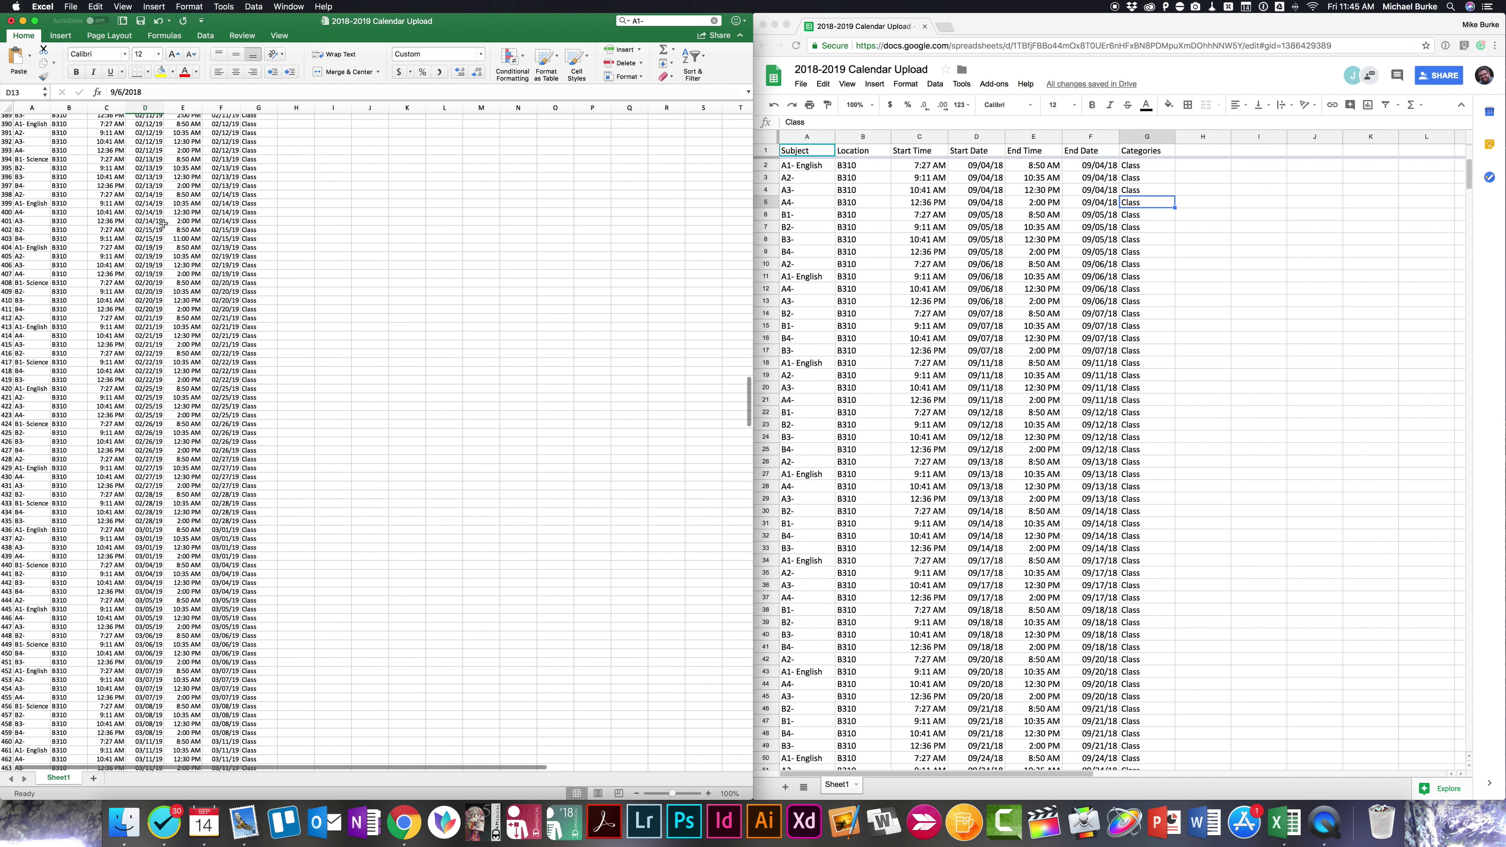
{"action": "scroll", "coordinate": [162, 224], "scroll_direction": "down", "scroll_amount": 17}
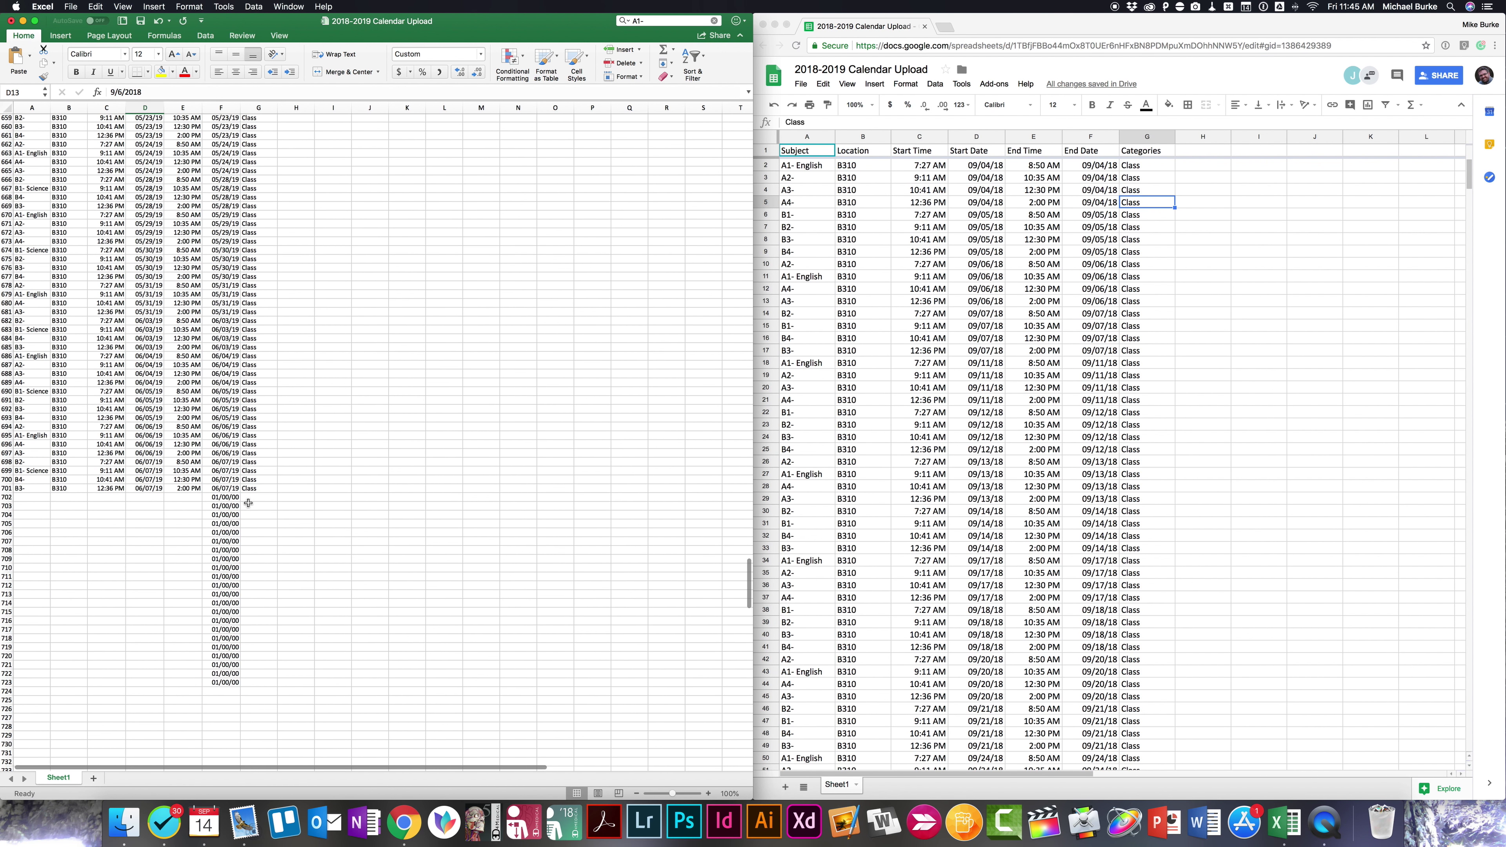
{"action": "left_click_drag", "start_coordinate": [230, 497], "coordinate": [233, 683]}
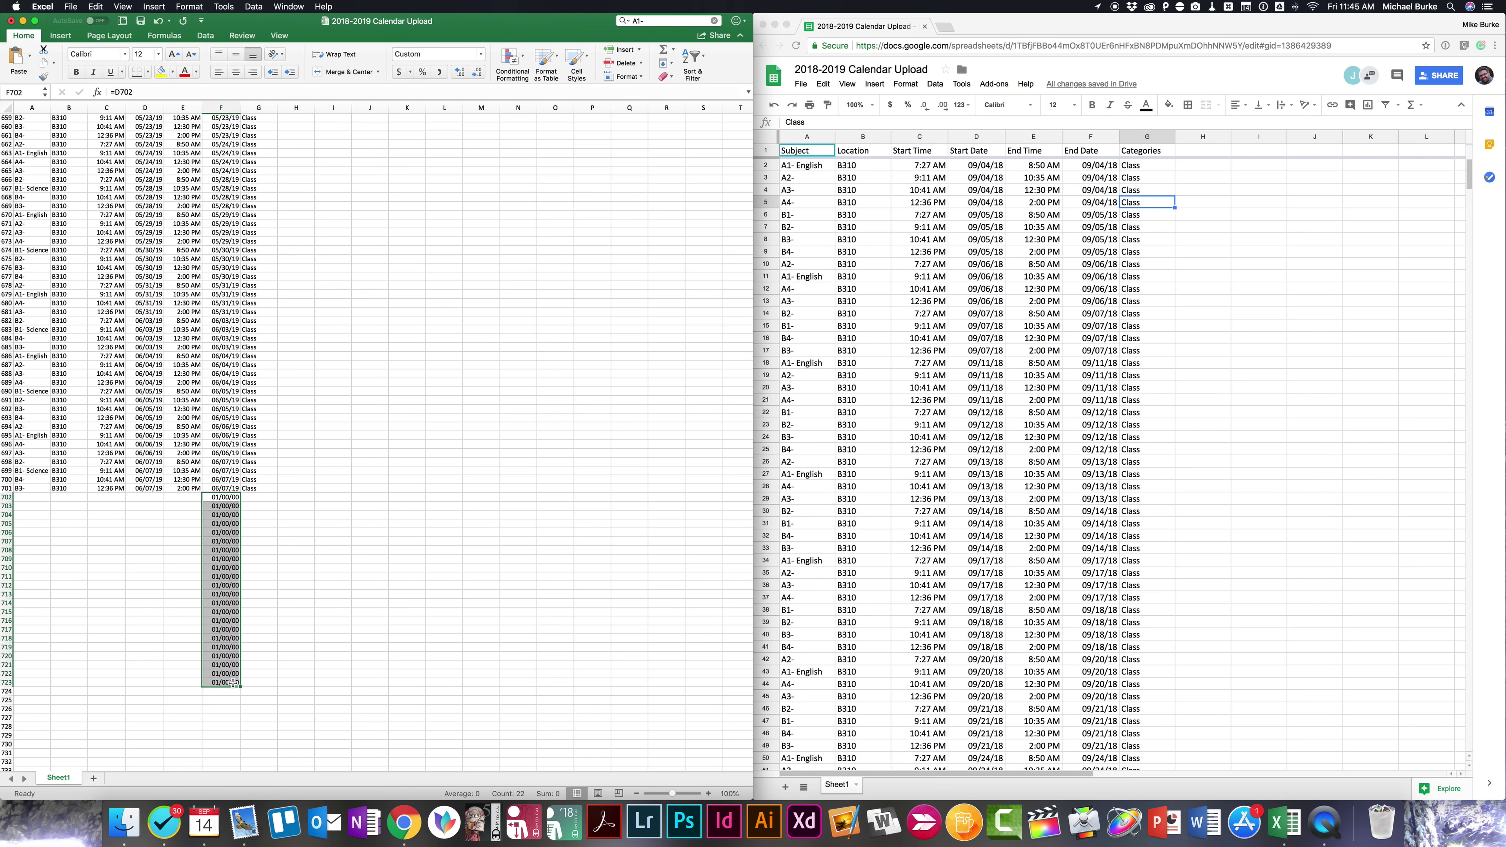
{"action": "key", "text": "Delete"}
- Select the calendar data from G701 up to A1 for table formatting
{"action": "left_click", "coordinate": [264, 492]}
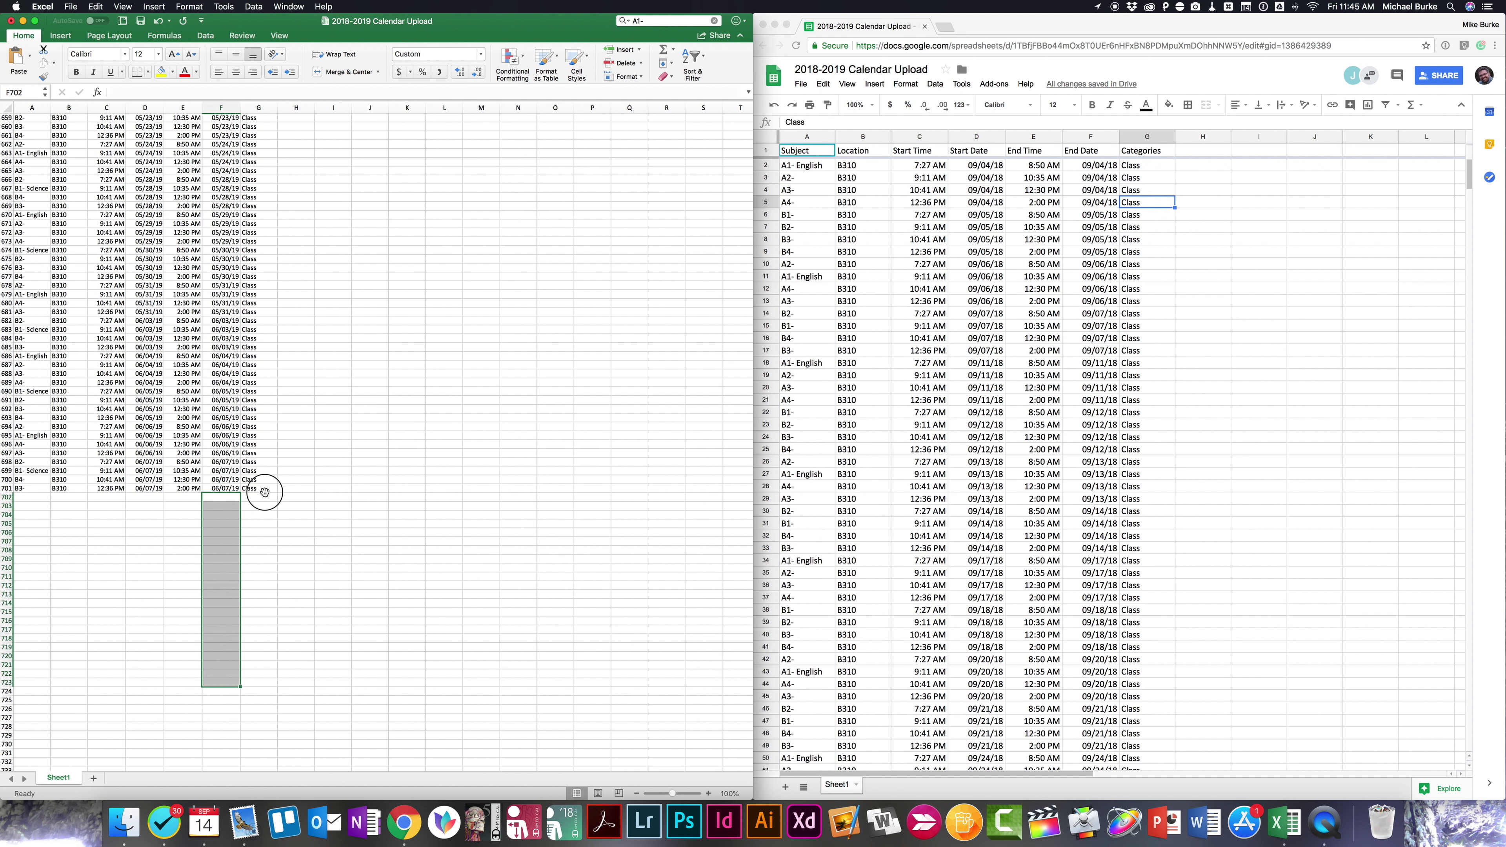
{"action": "left_click_drag", "start_coordinate": [264, 492], "coordinate": [43, 5]}
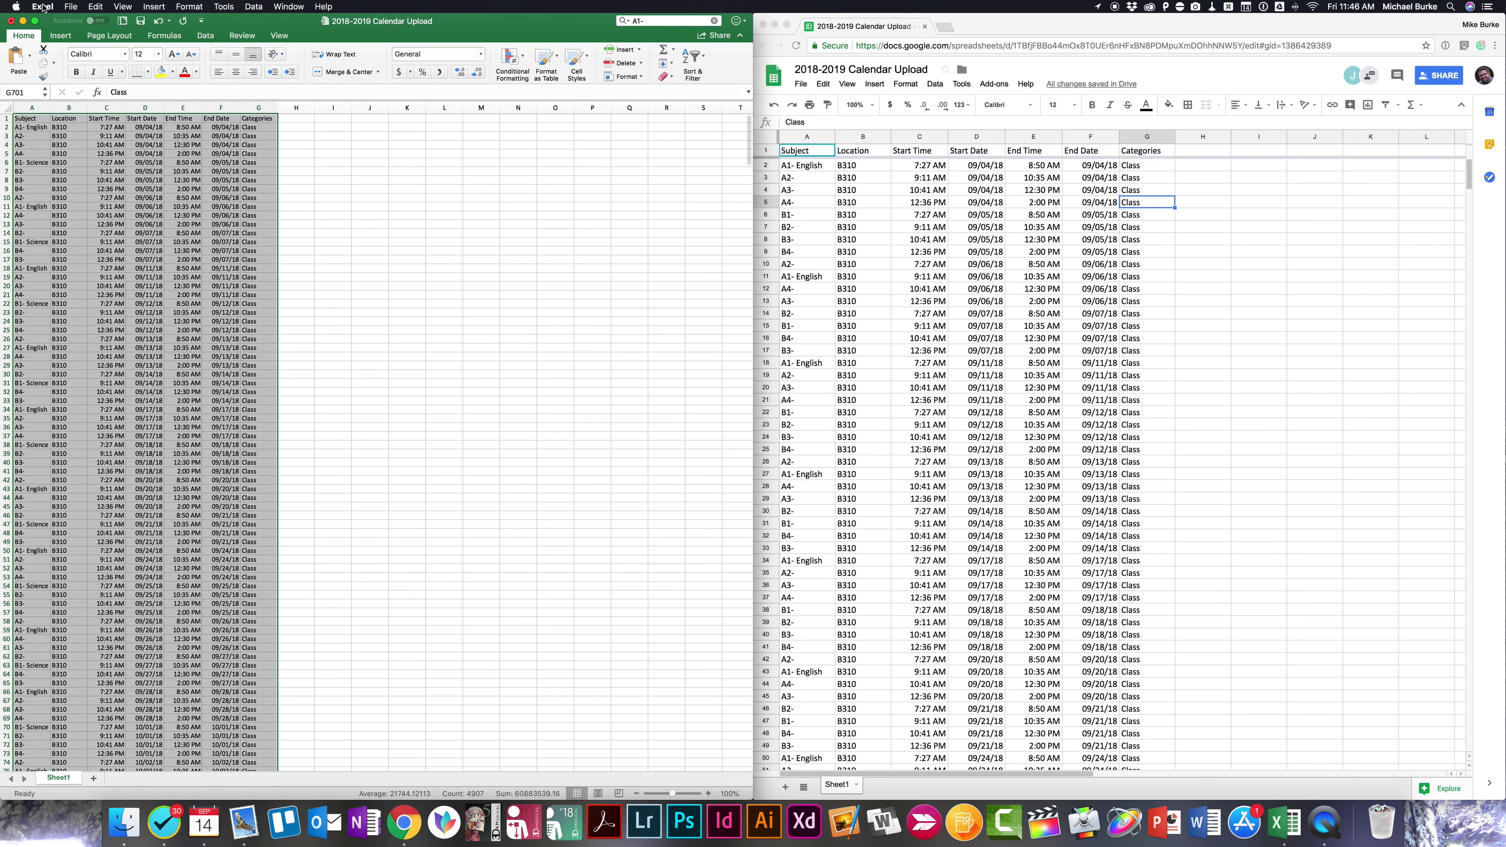
{"action": "left_click", "coordinate": [556, 62]}
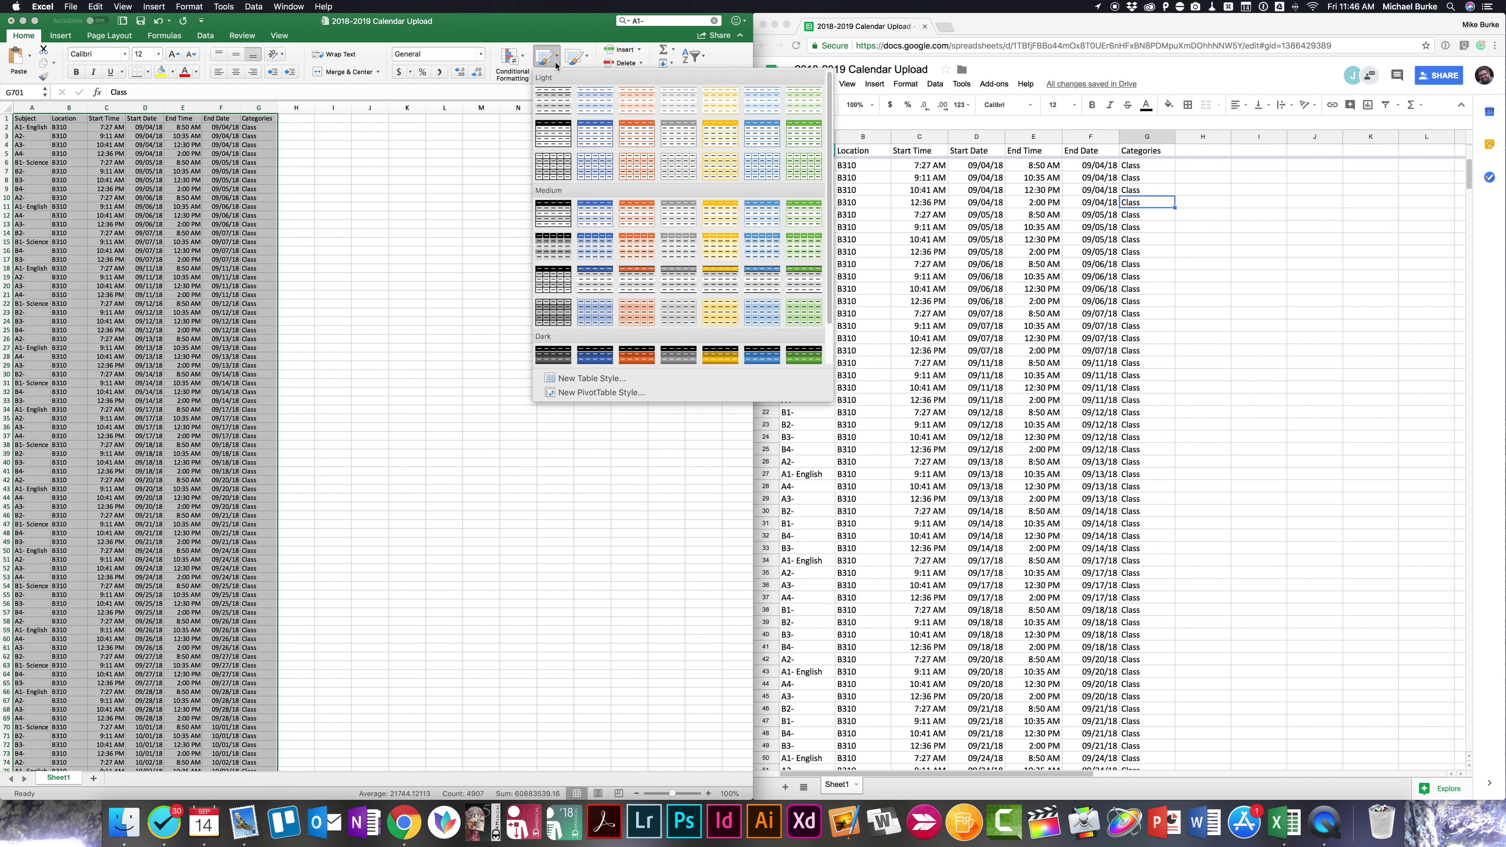
- Format A1:G701 as a table with headers using the first Light style
{"action": "left_click", "coordinate": [552, 93]}
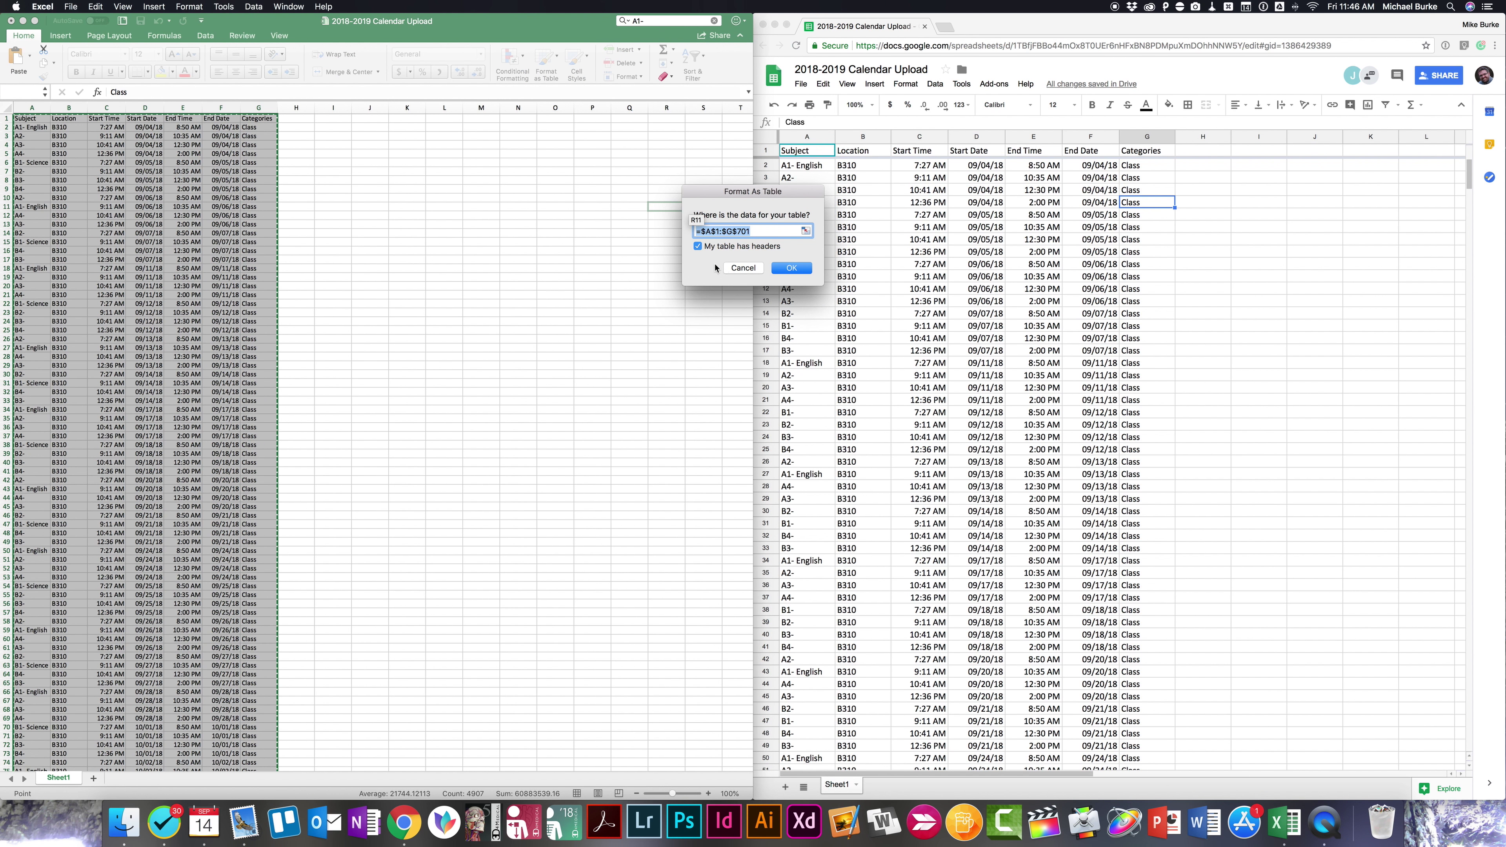
{"action": "left_click", "coordinate": [794, 271]}
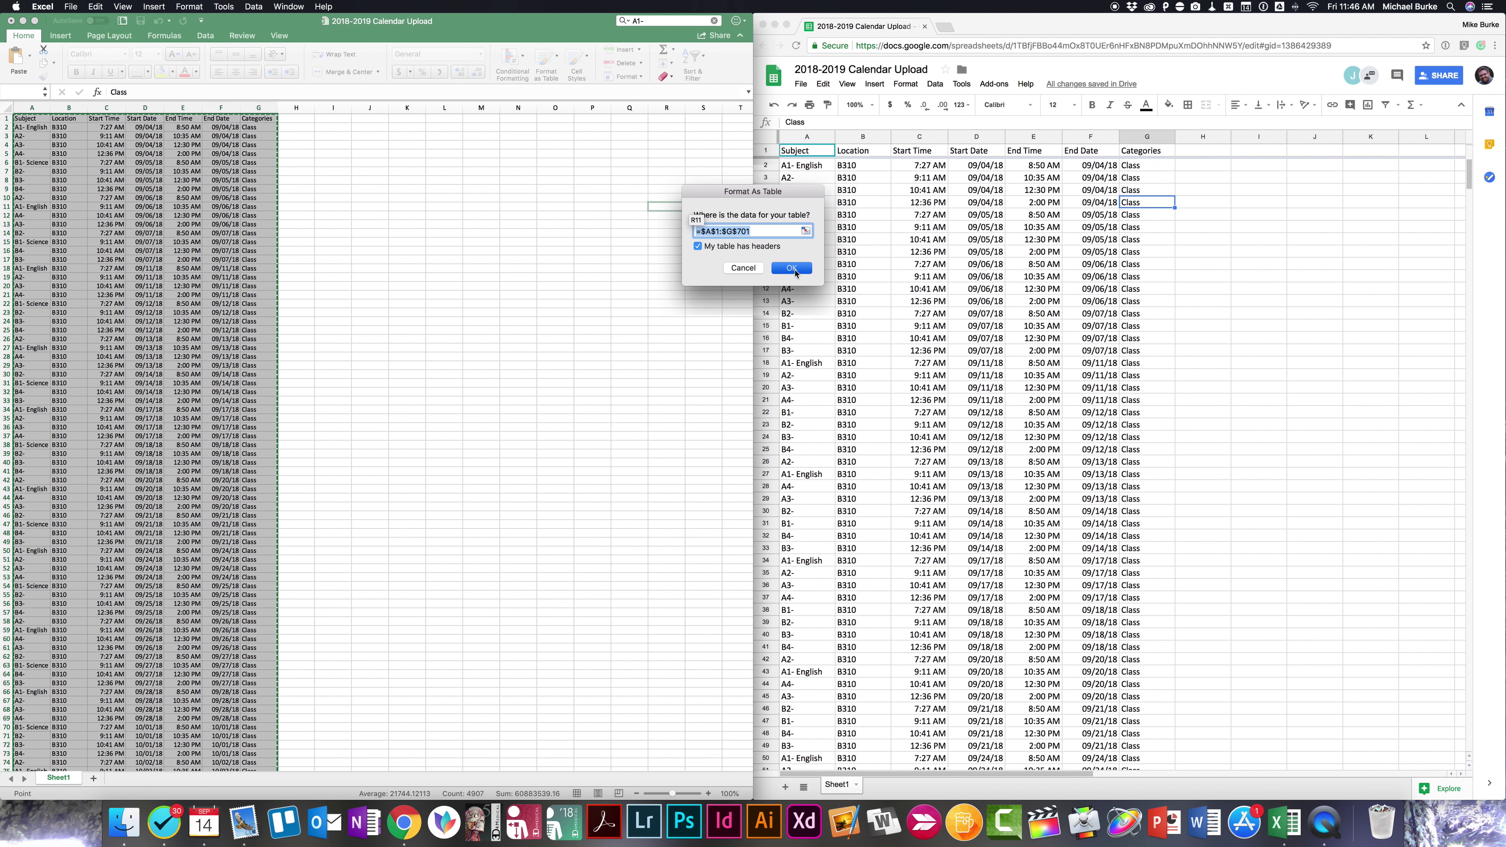
{"action": "left_click", "coordinate": [369, 177]}
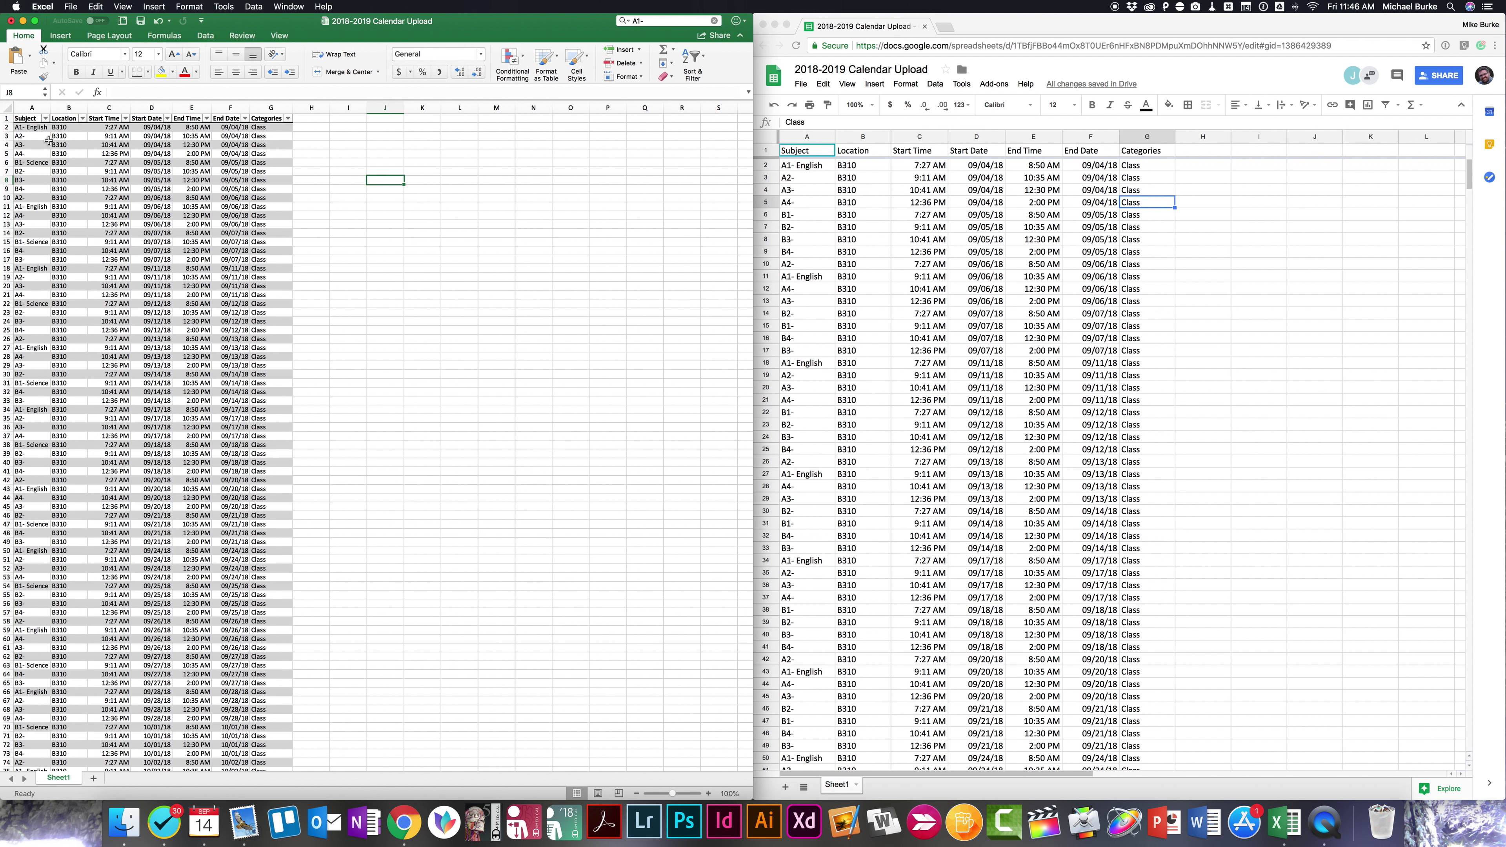
- Sort the table by Subject ascending so A1- English rows lead
{"action": "left_click", "coordinate": [46, 119]}
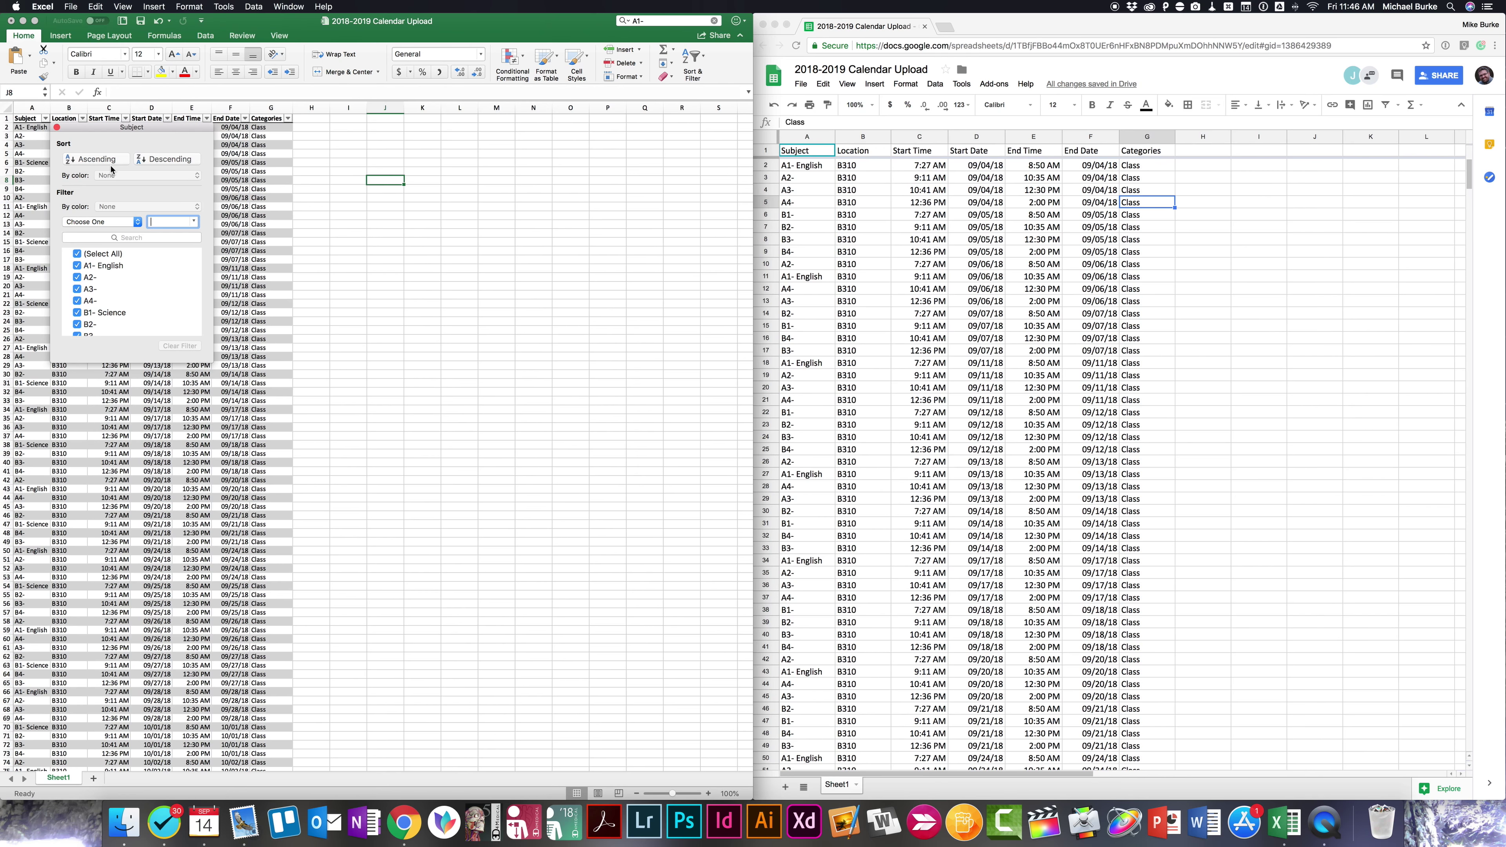
{"action": "left_click", "coordinate": [97, 159]}
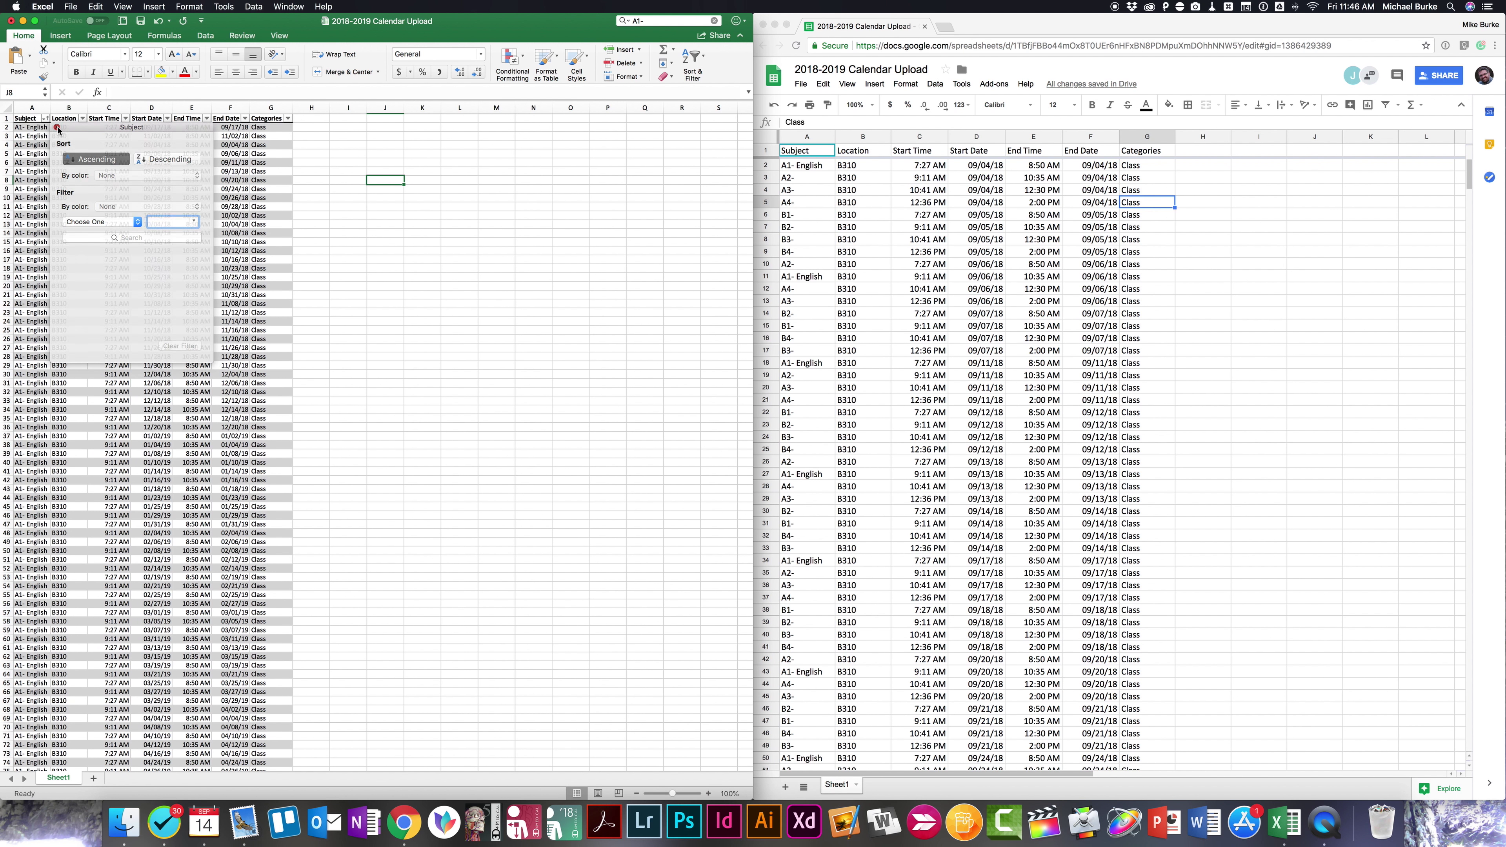
{"action": "left_click", "coordinate": [30, 136]}
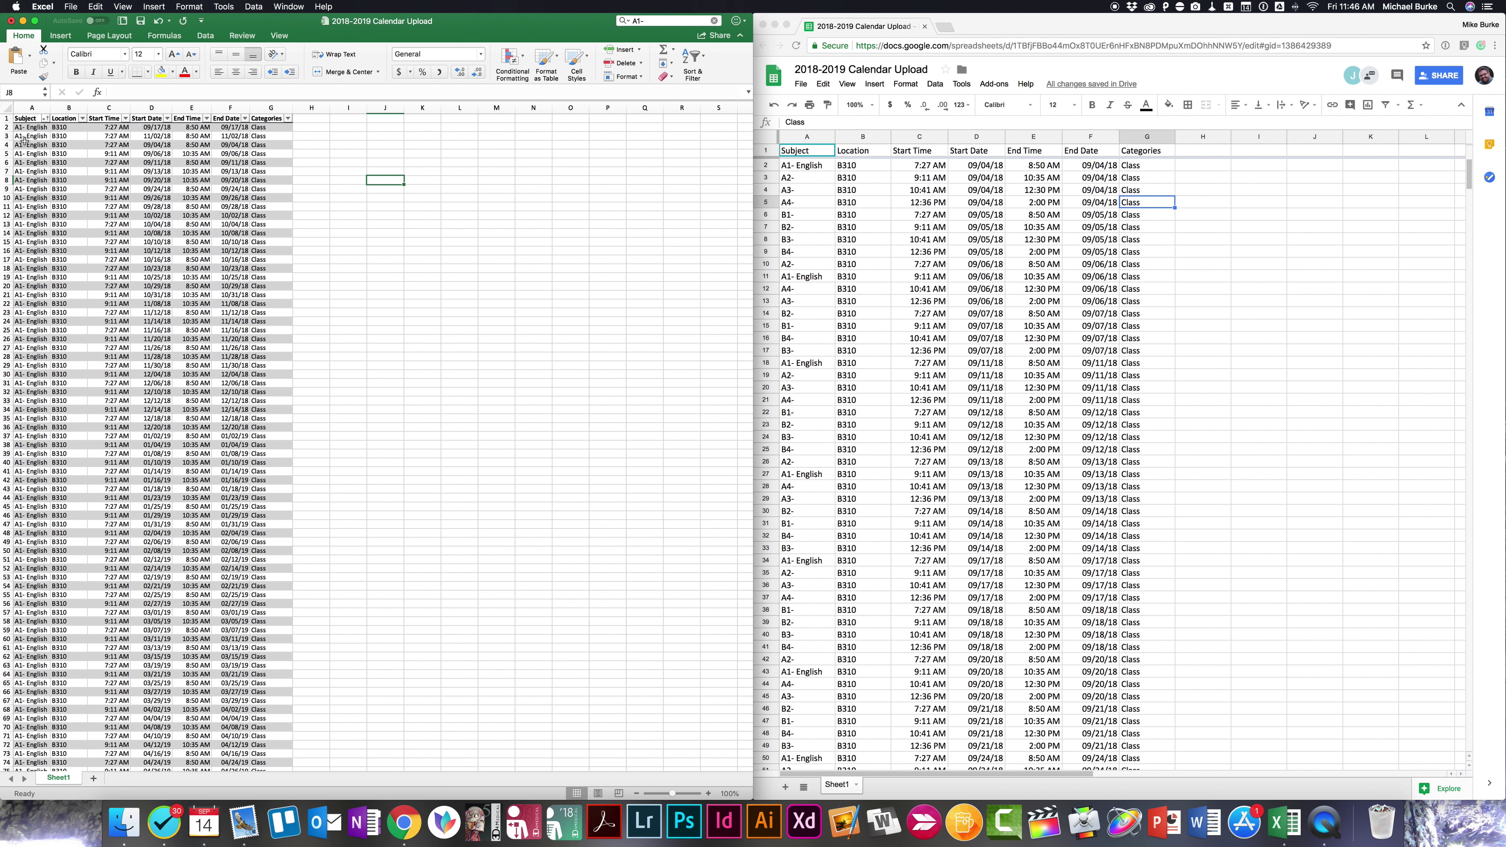
- Sort the Google Sheets calendar A→Z by the Subject column
{"action": "left_click", "coordinate": [827, 141]}
{"action": "left_click", "coordinate": [828, 137]}
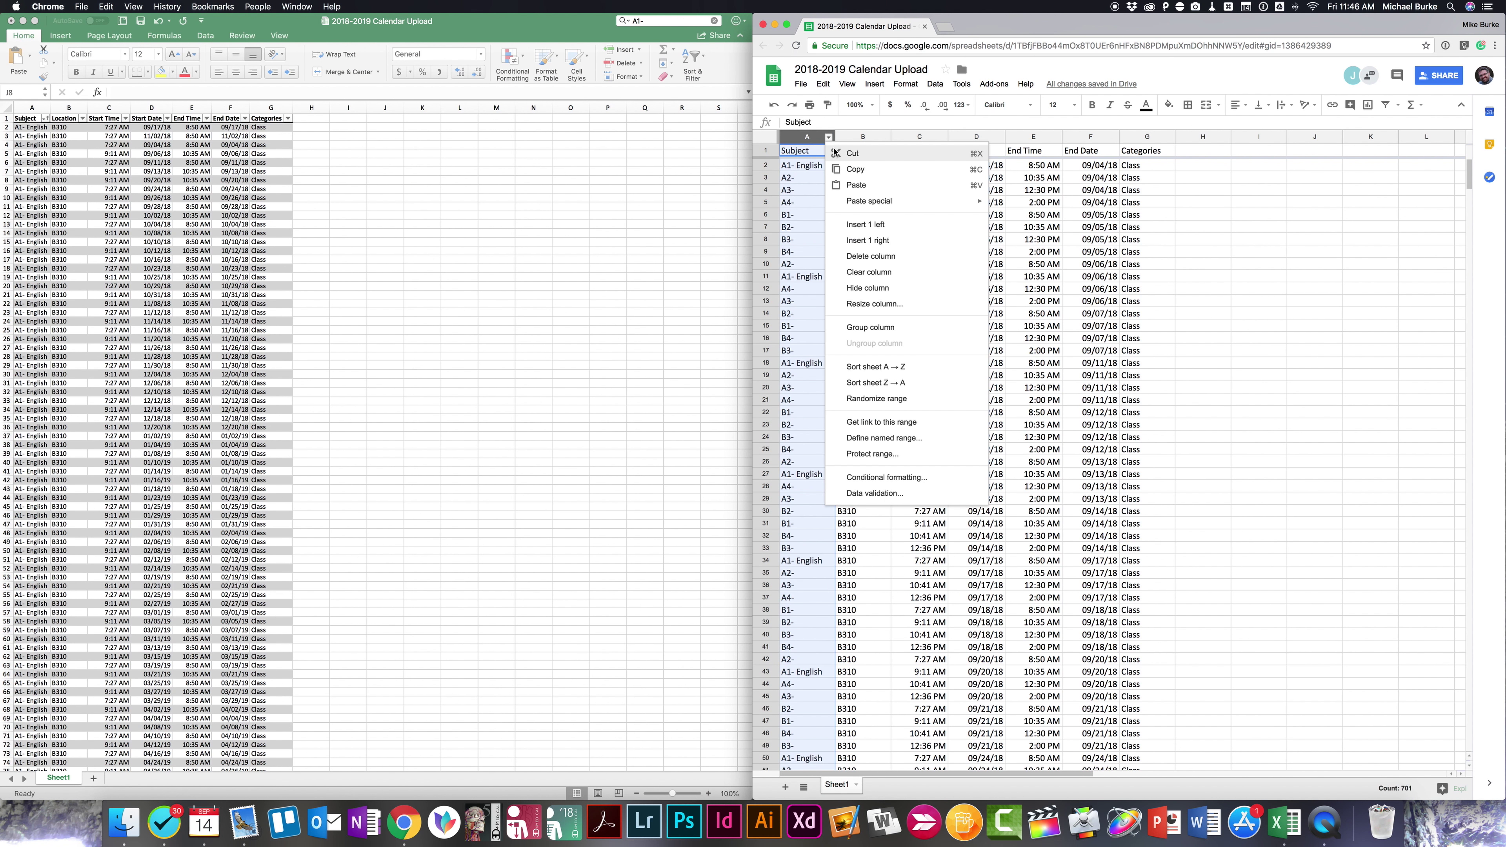
{"action": "left_click", "coordinate": [864, 368]}
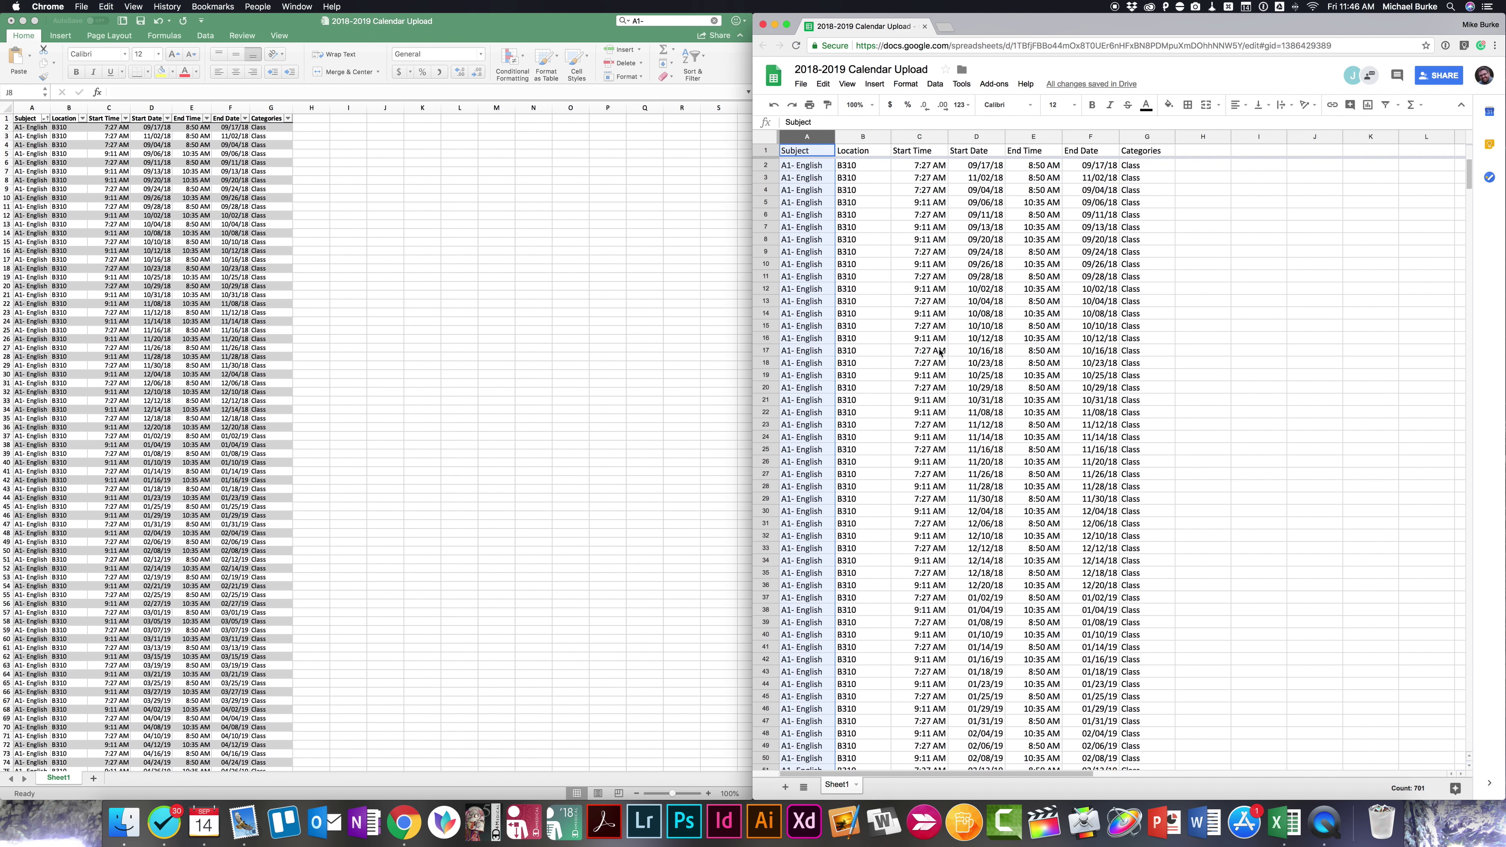
- Select the 88 A2- rows, 90–177, and bring up their row options
{"action": "scroll", "coordinate": [940, 351], "scroll_direction": "down", "scroll_amount": 10}
{"action": "scroll", "coordinate": [939, 351], "scroll_direction": "down", "scroll_amount": 7}
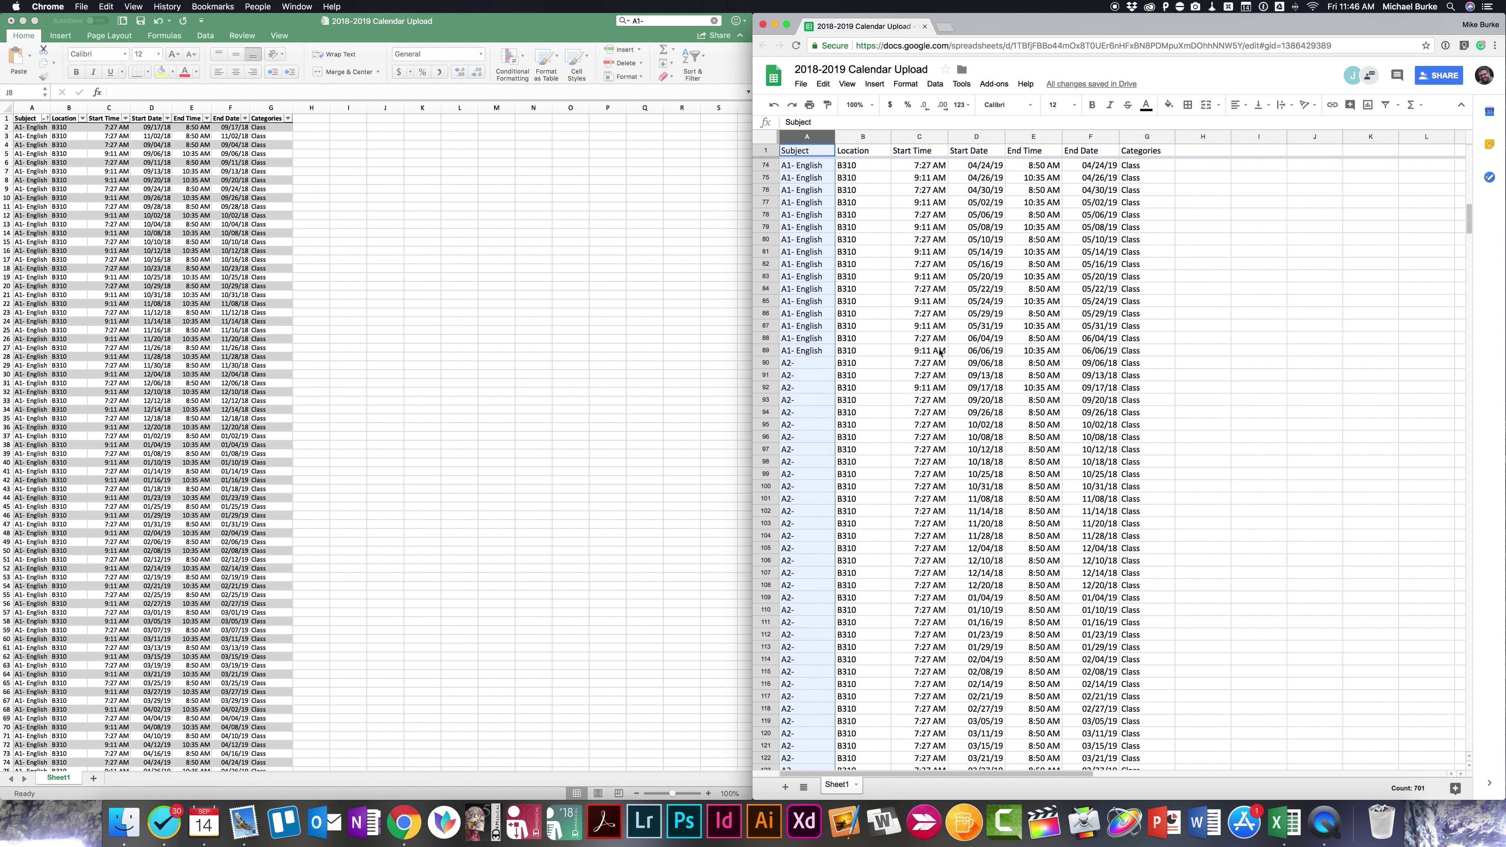
{"action": "left_click", "coordinate": [800, 353]}
{"action": "scroll", "coordinate": [770, 279], "scroll_direction": "down", "scroll_amount": 3}
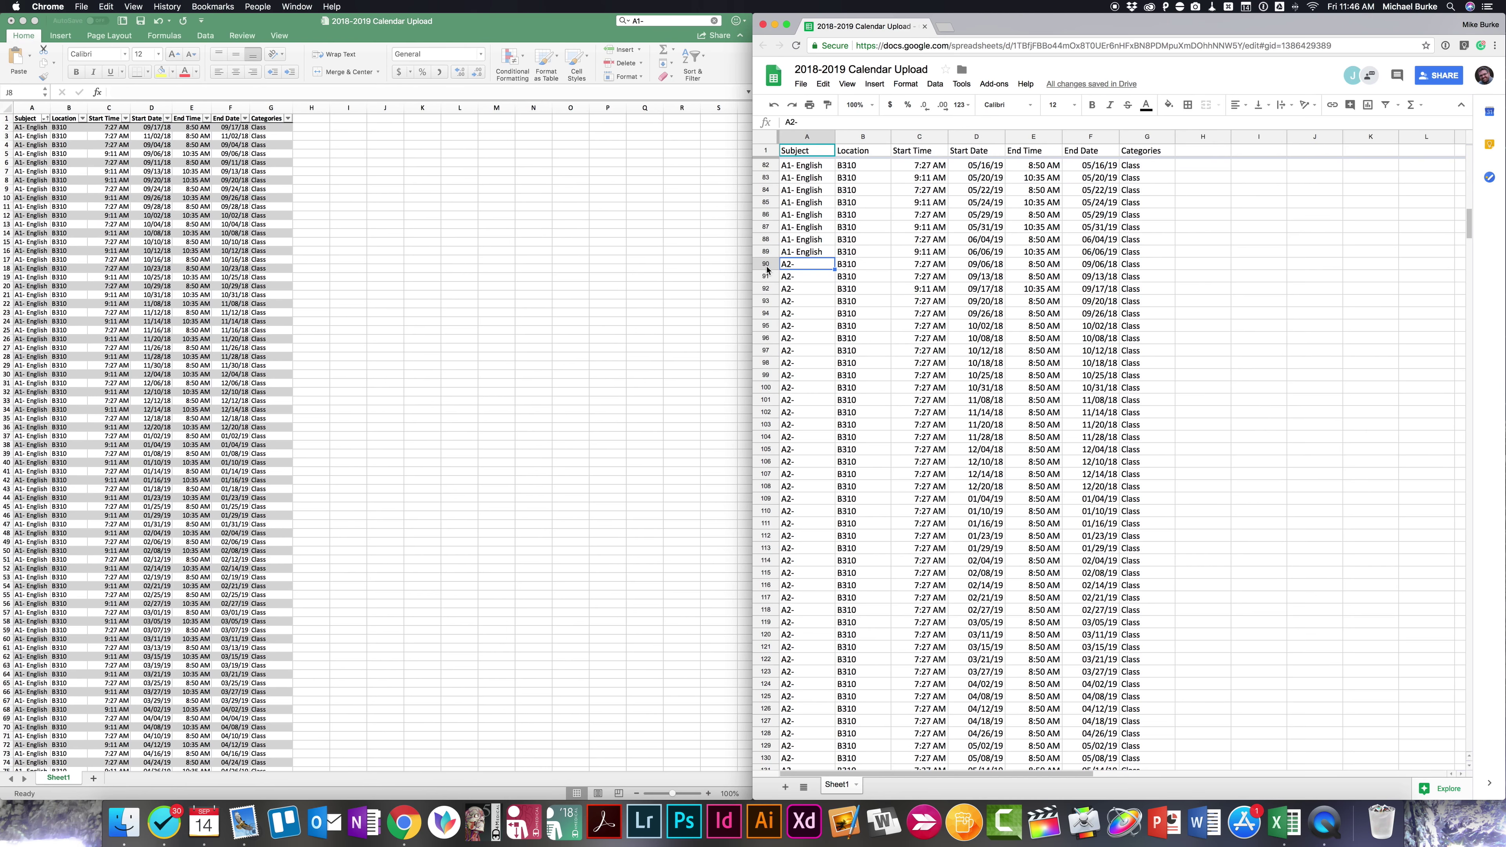
{"action": "left_click_drag", "start_coordinate": [767, 270], "coordinate": [772, 561]}
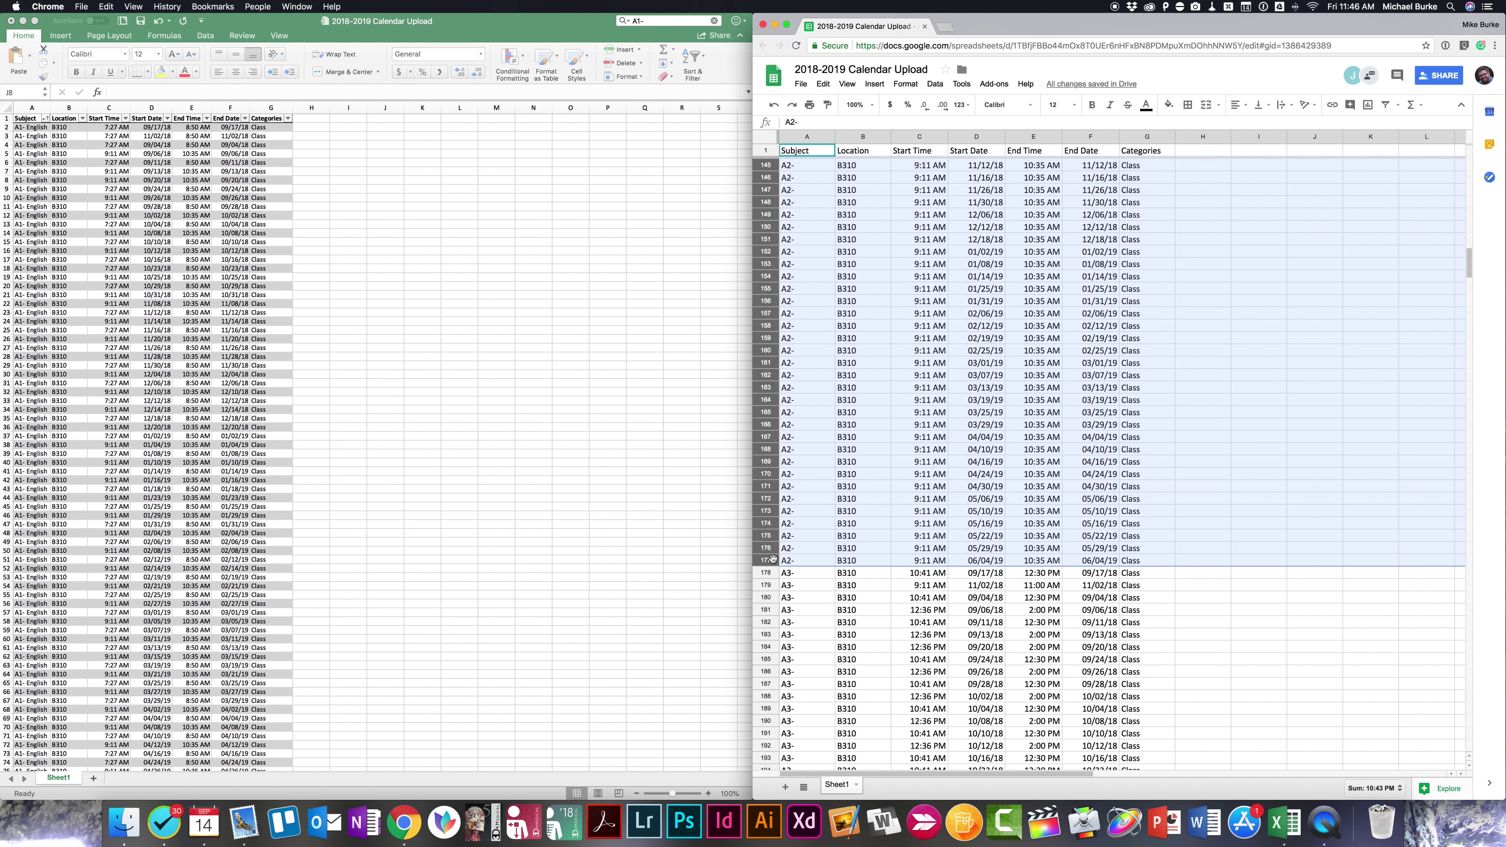
{"action": "right_click", "coordinate": [783, 462]}
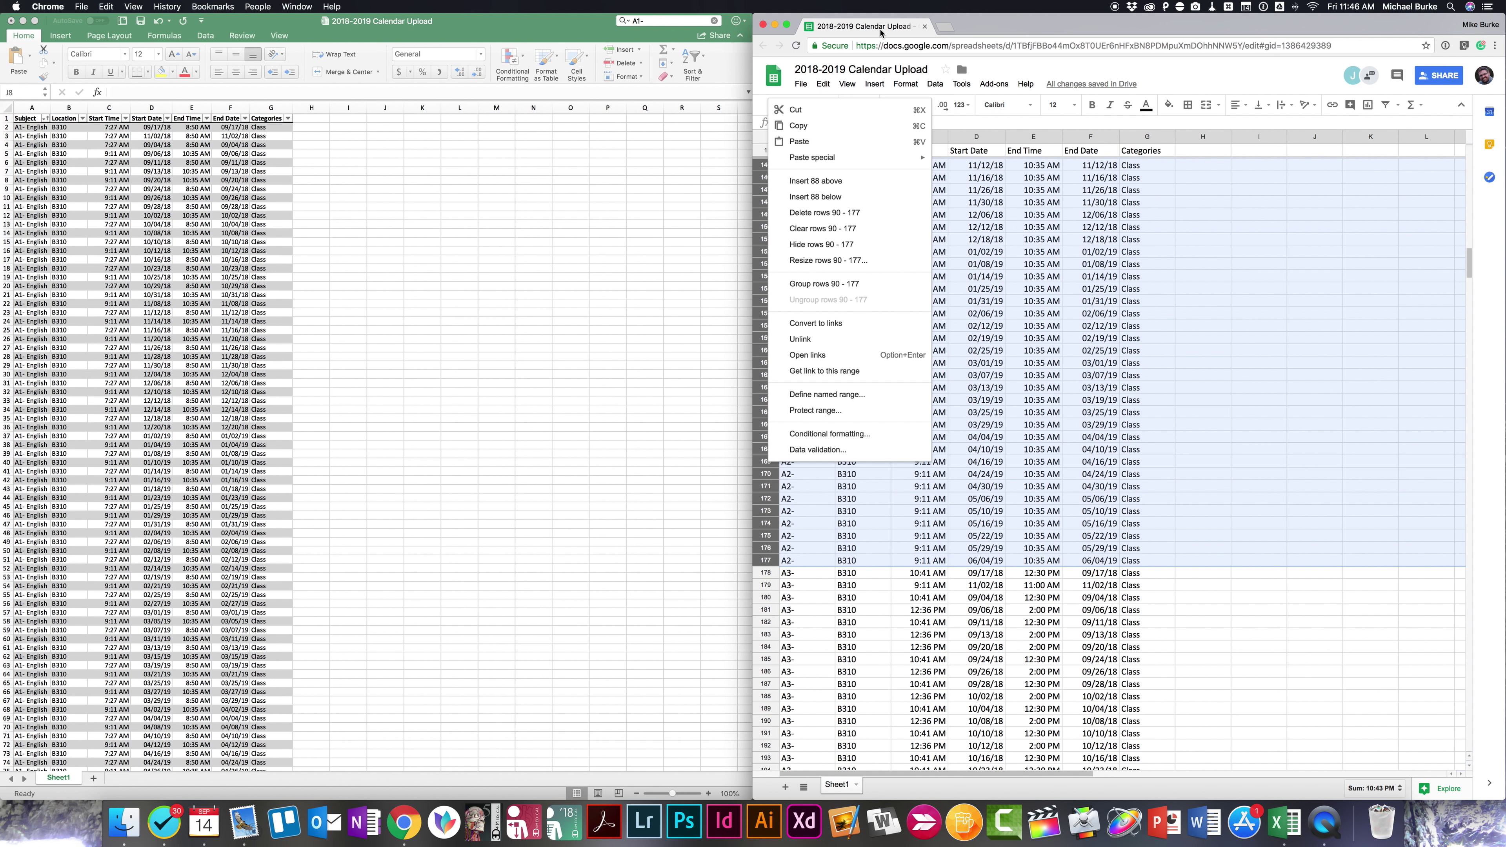
{"action": "left_click", "coordinate": [571, 209]}
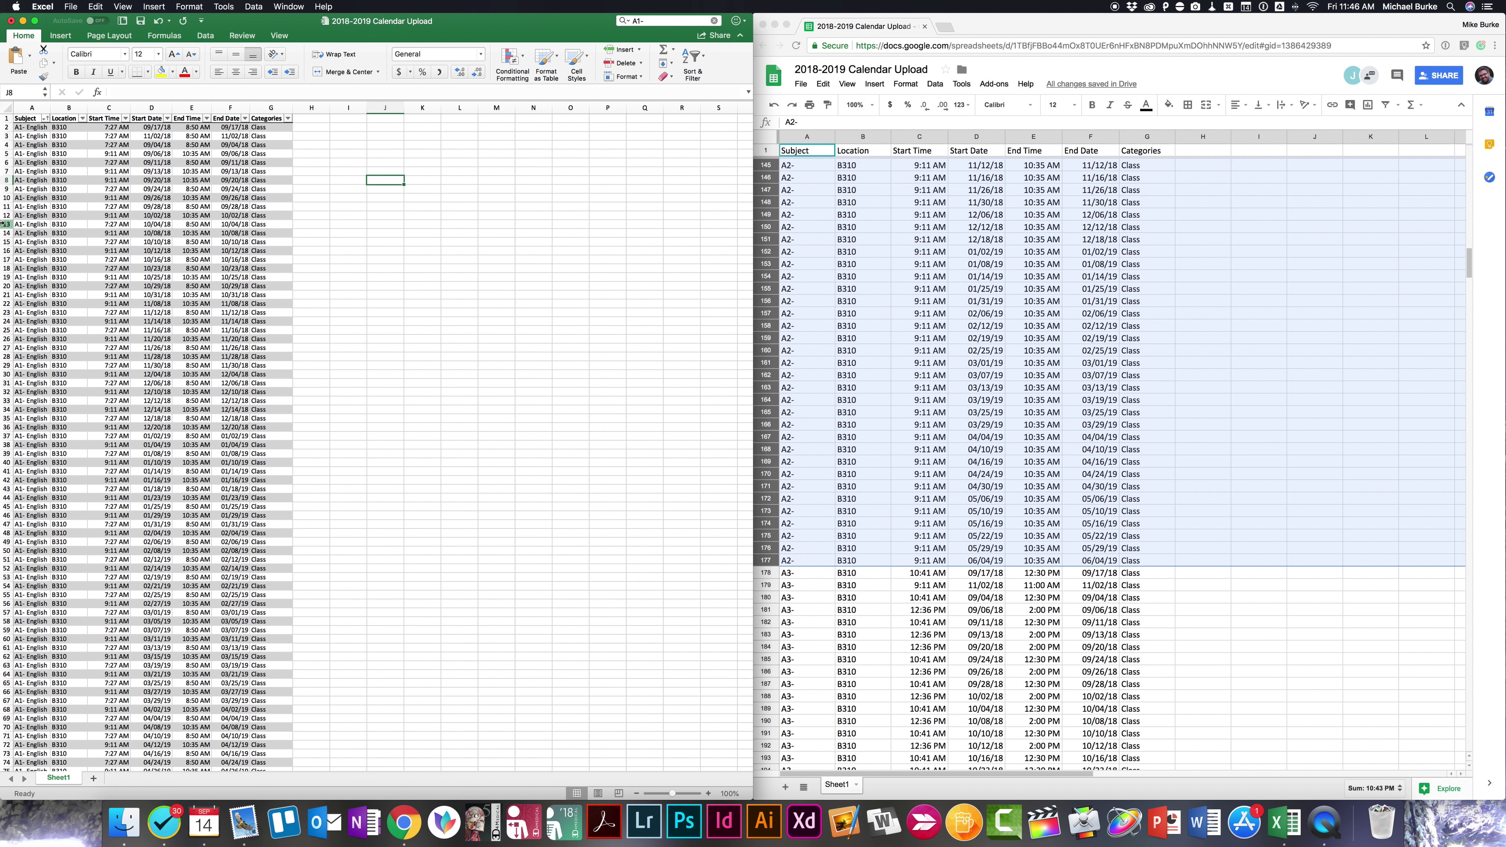
{"action": "left_click_drag", "start_coordinate": [6, 215], "coordinate": [6, 329]}
{"action": "left_click_drag", "start_coordinate": [4, 509], "coordinate": [6, 586]}
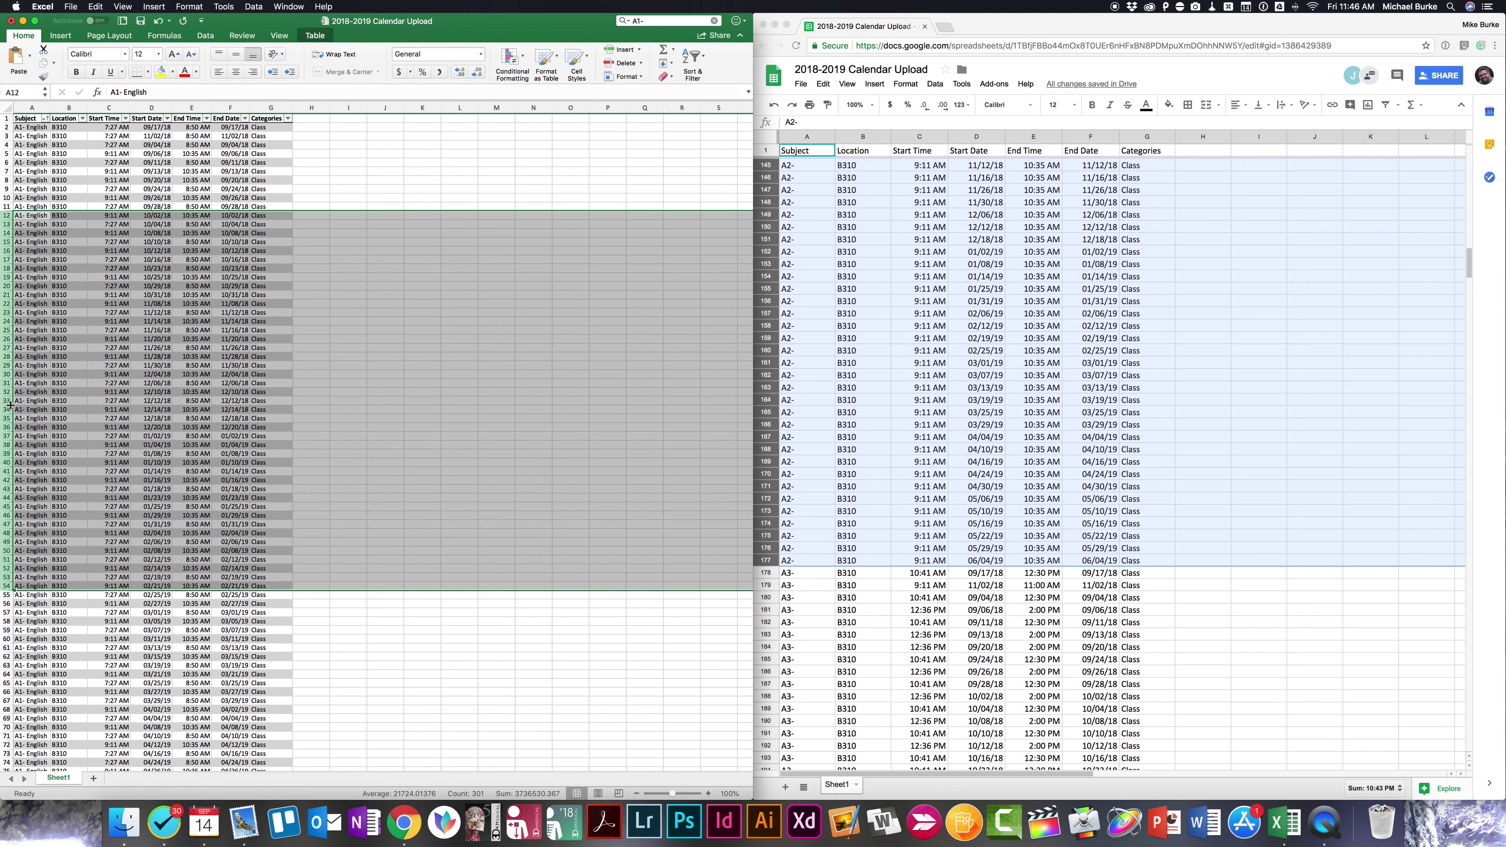
{"action": "right_click", "coordinate": [8, 375]}
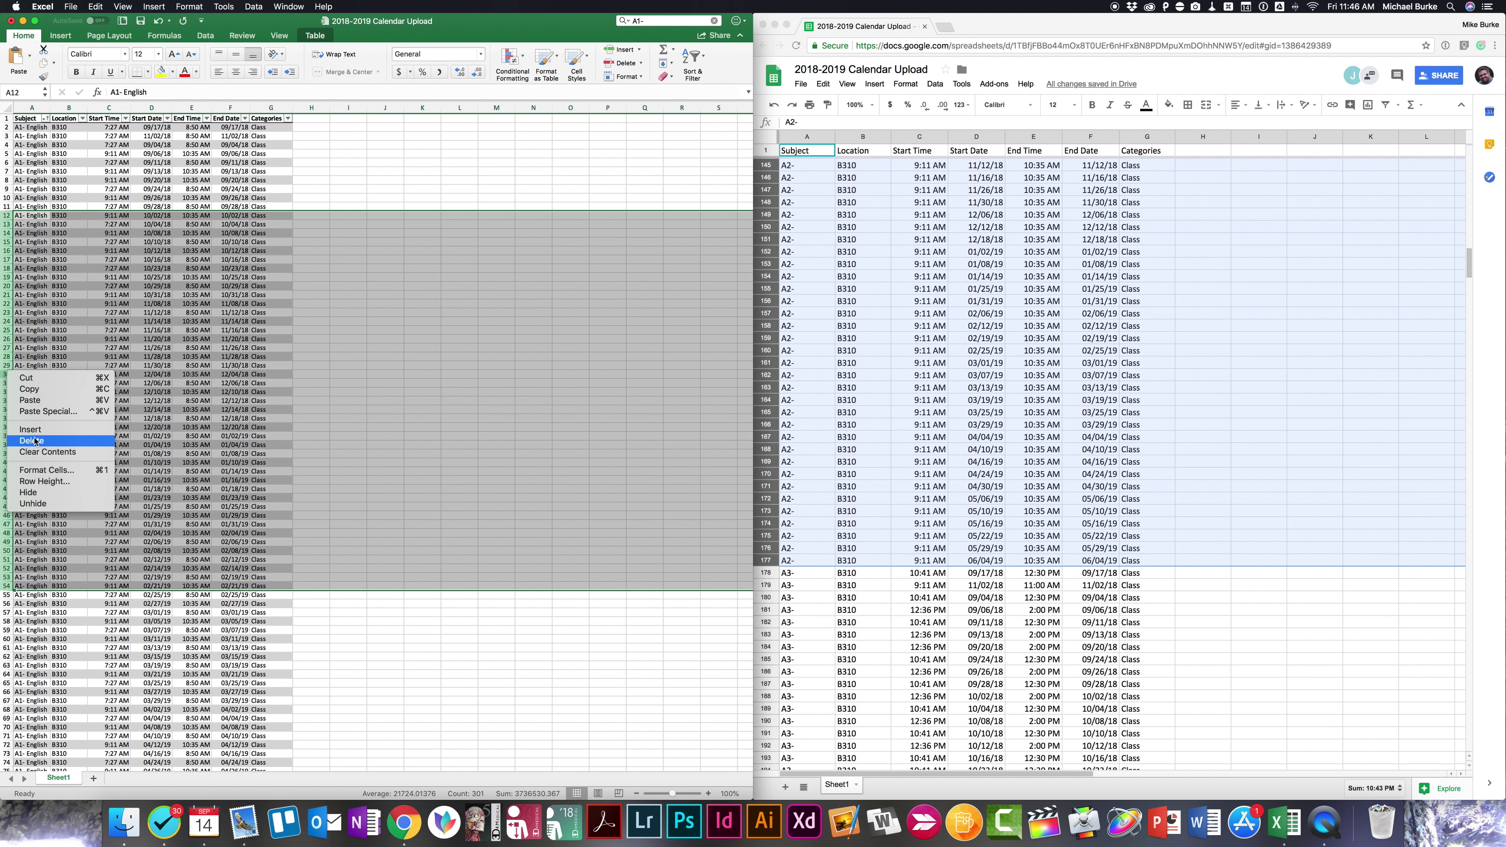
{"action": "key", "text": "Escape"}
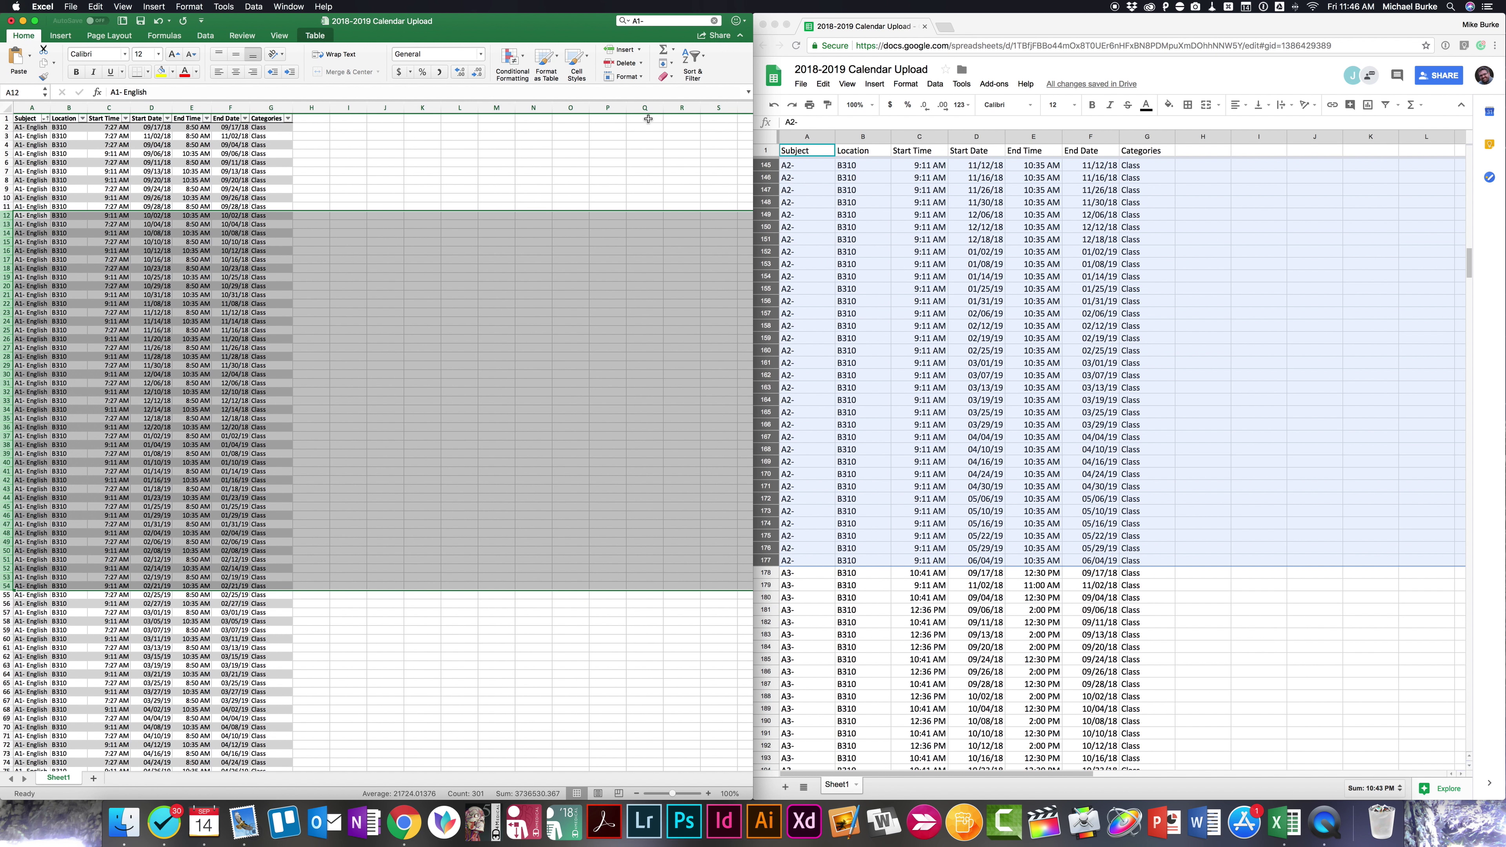
{"action": "left_click", "coordinate": [608, 162]}
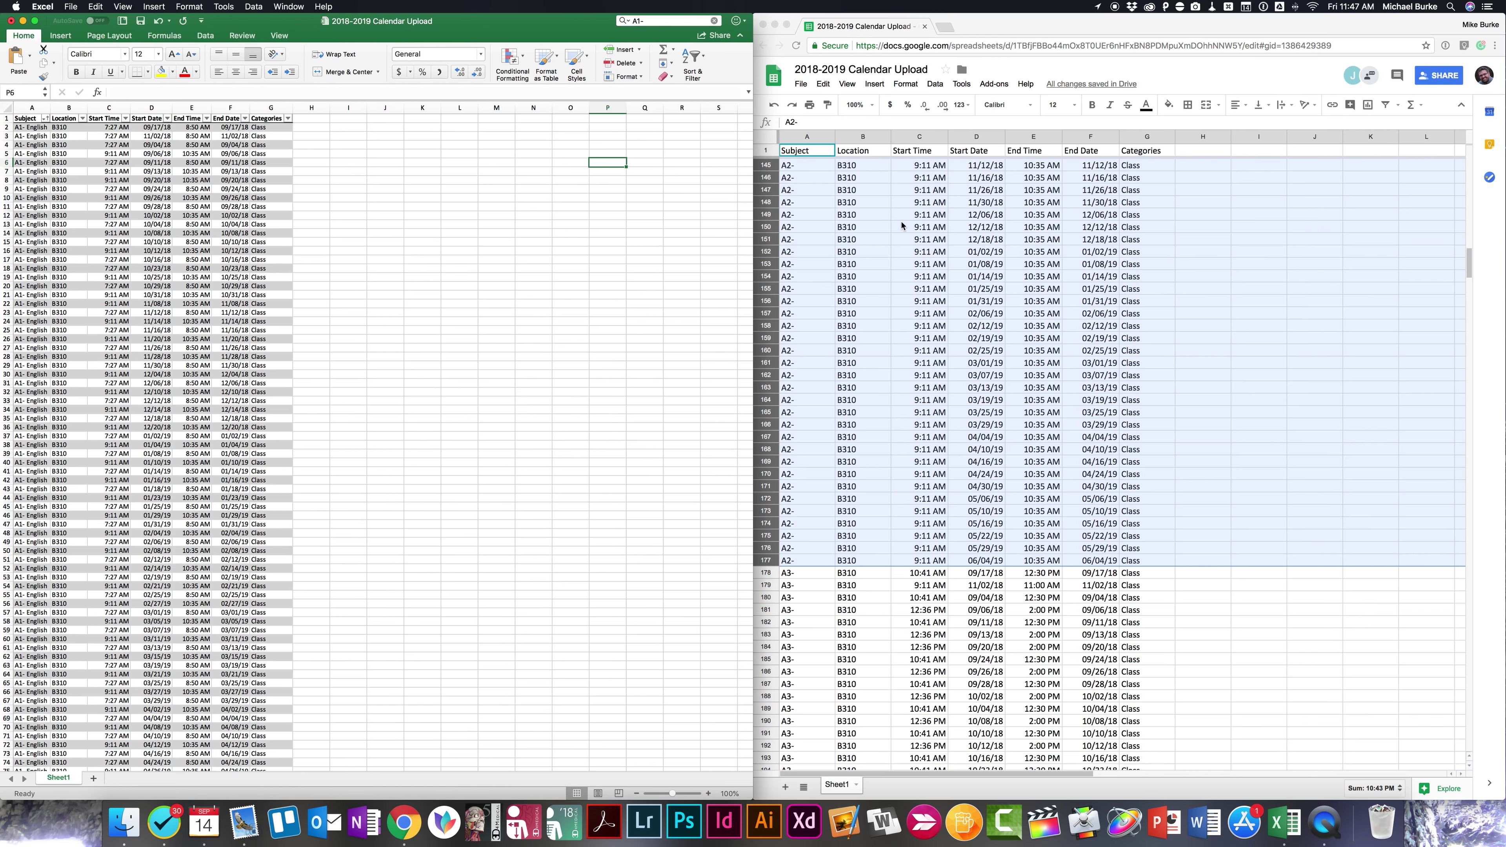
{"action": "scroll", "coordinate": [902, 225], "scroll_direction": "up", "scroll_amount": 20}
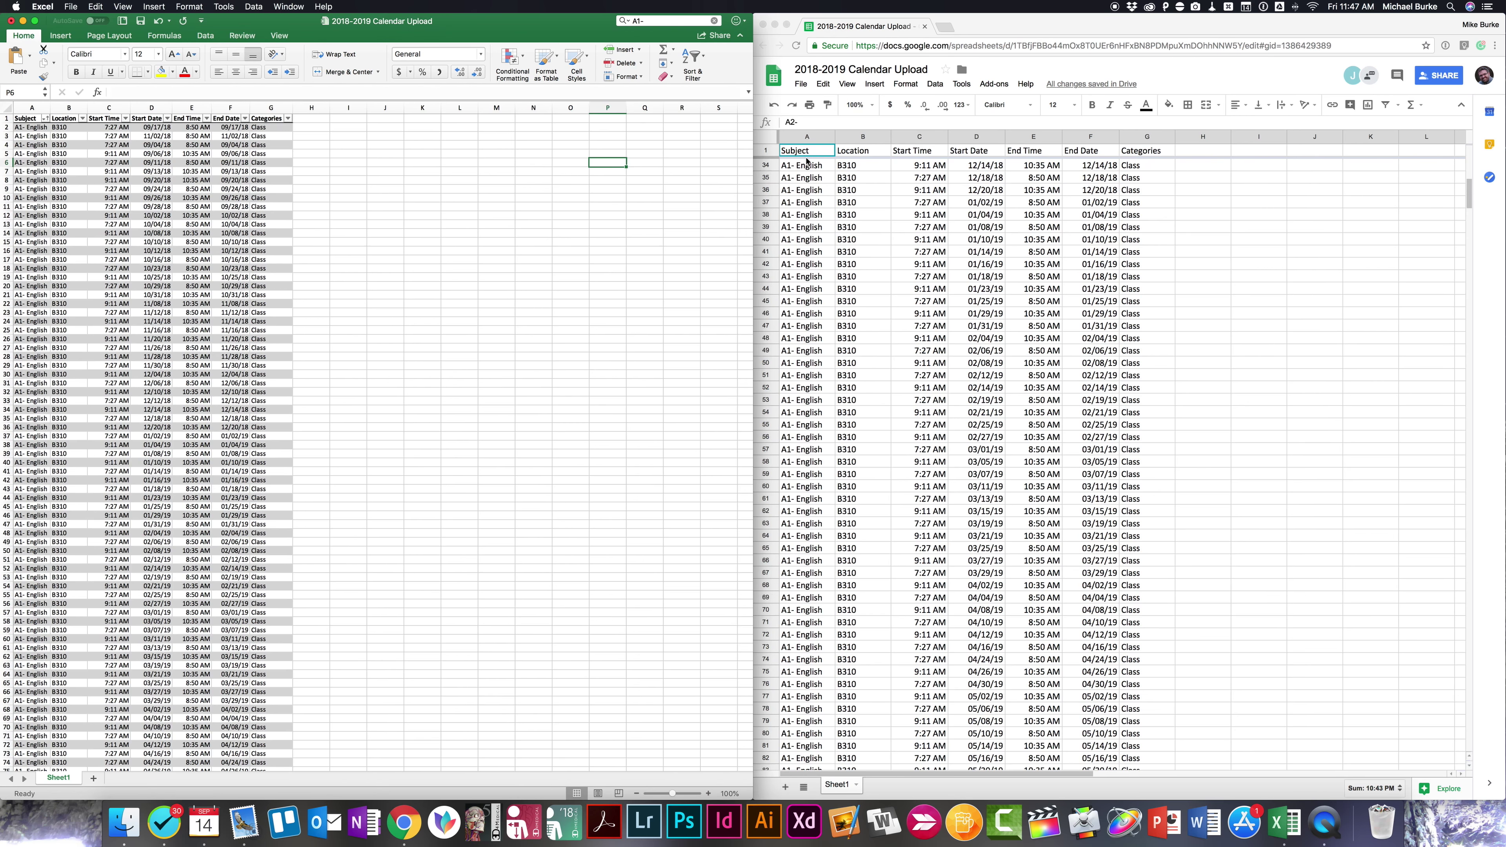
{"action": "left_click", "coordinate": [935, 169]}
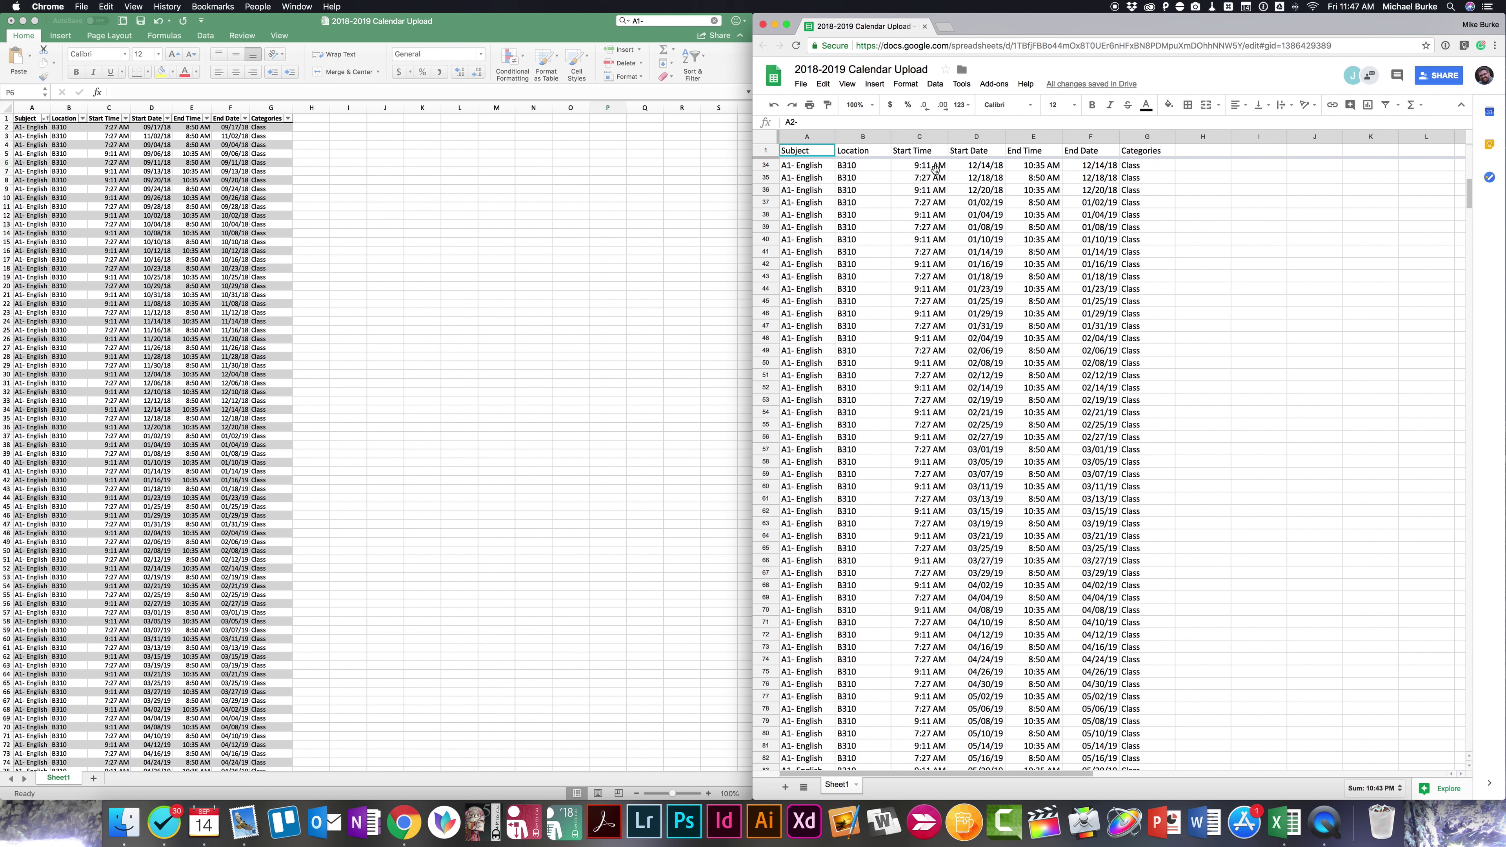
{"action": "left_click", "coordinate": [929, 170]}
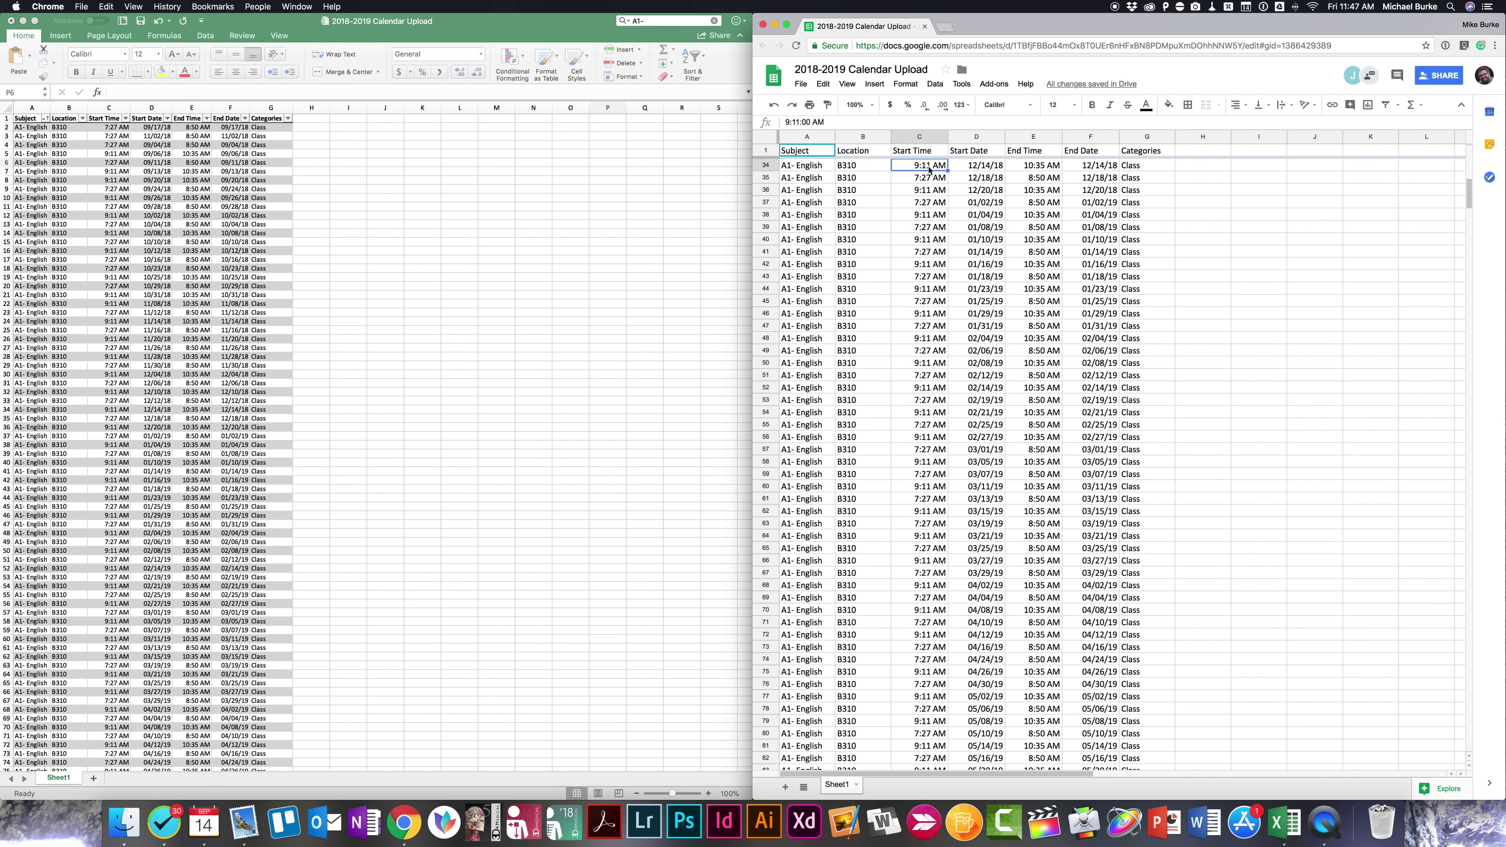